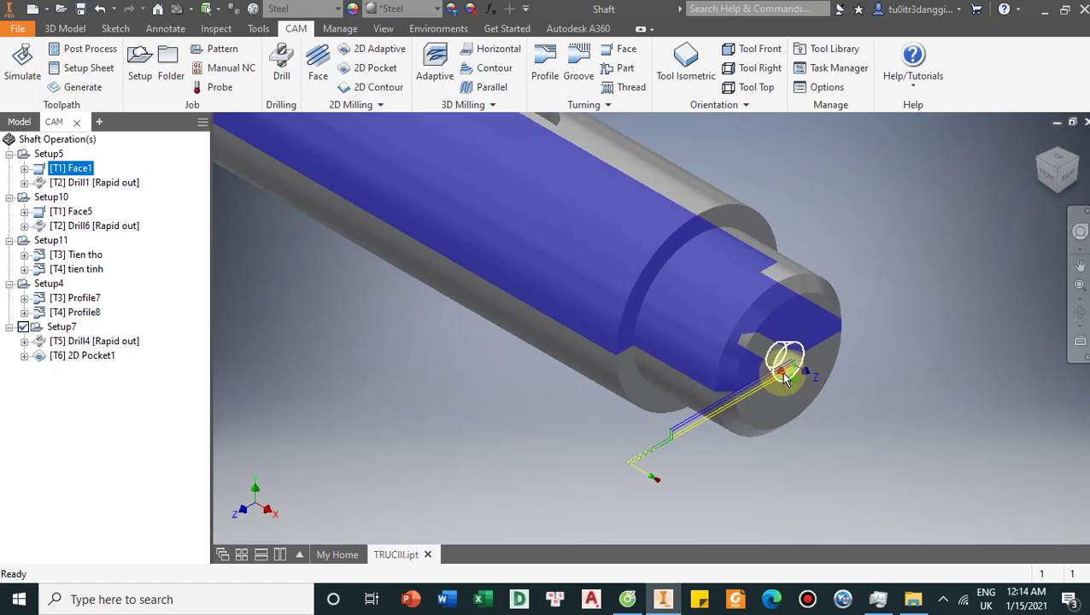
Step: Examine the Face1 and Face5 facing toolpaths and the Drill6 centre-drilling toolpath at the two ends of the shaft
scroll(966, 335, up, 3)
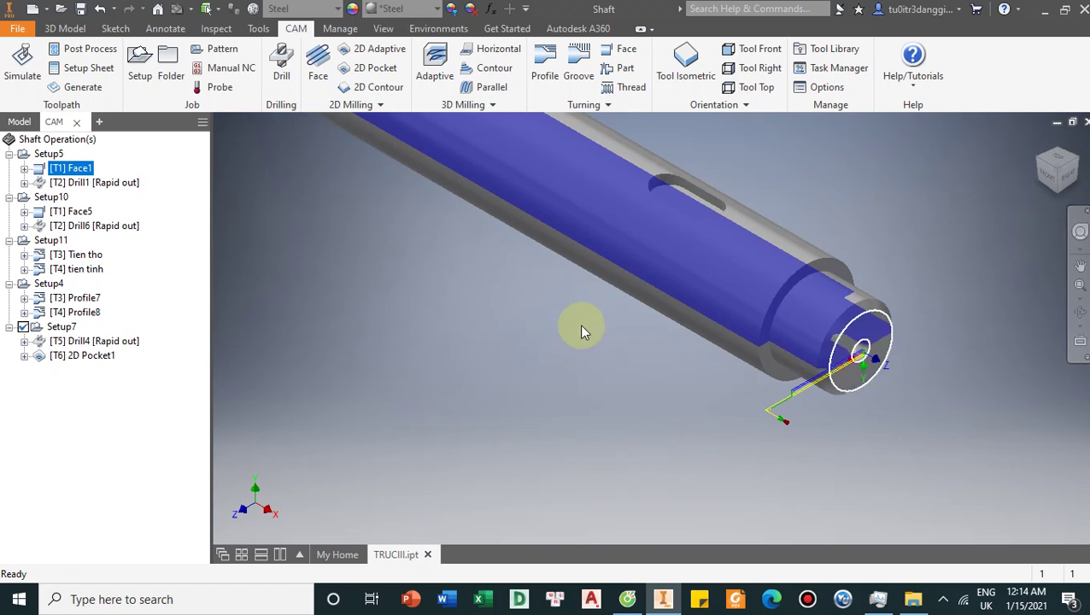
click(77, 227)
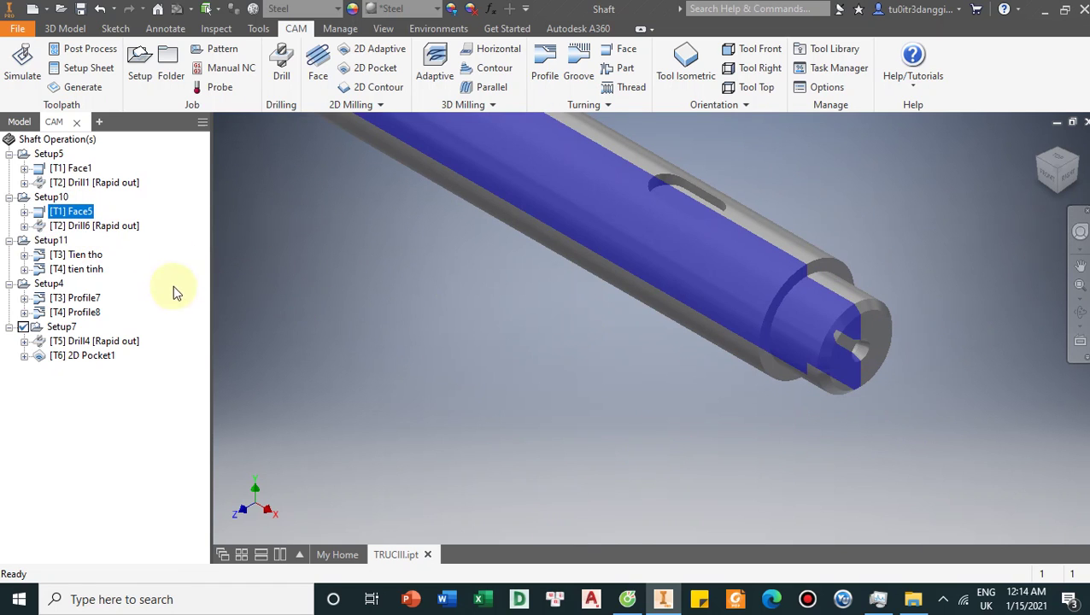
scroll(850, 406, up, 4)
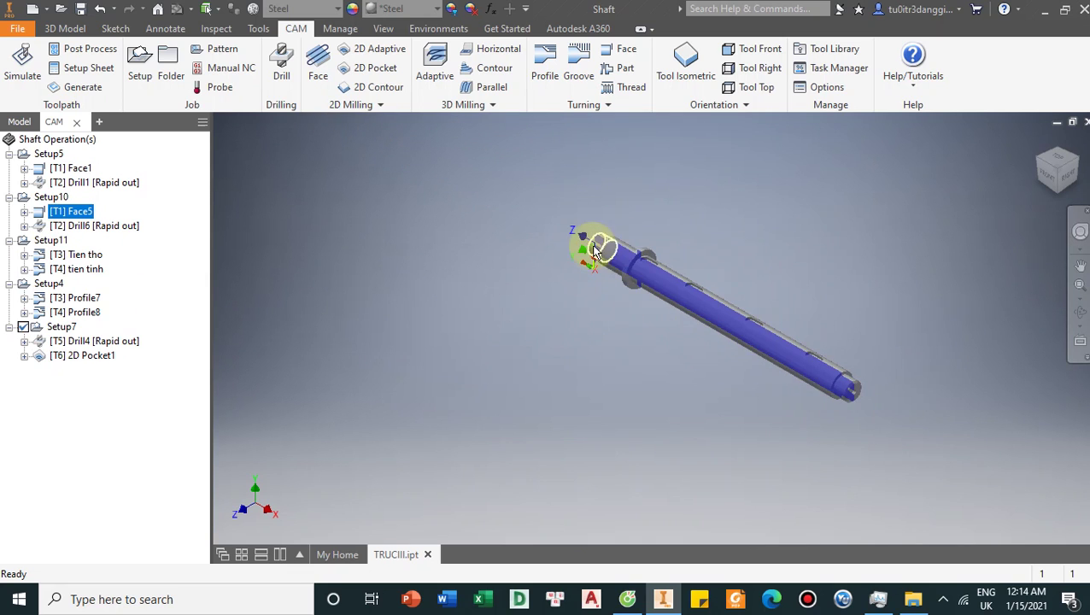
scroll(581, 331, down, 5)
scroll(600, 257, down, 4)
scroll(588, 247, up, 5)
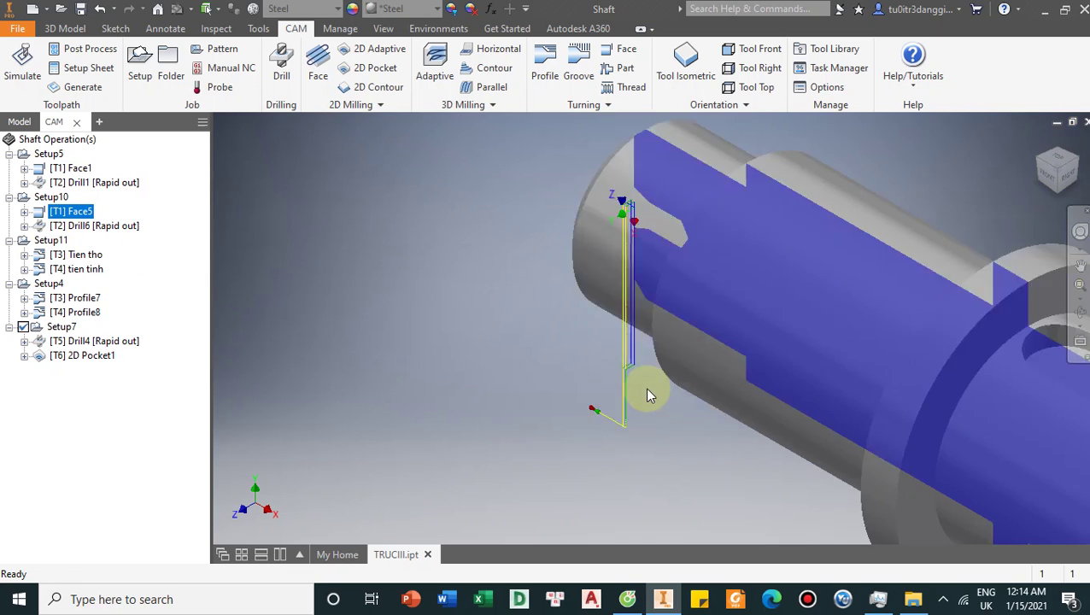
click(86, 227)
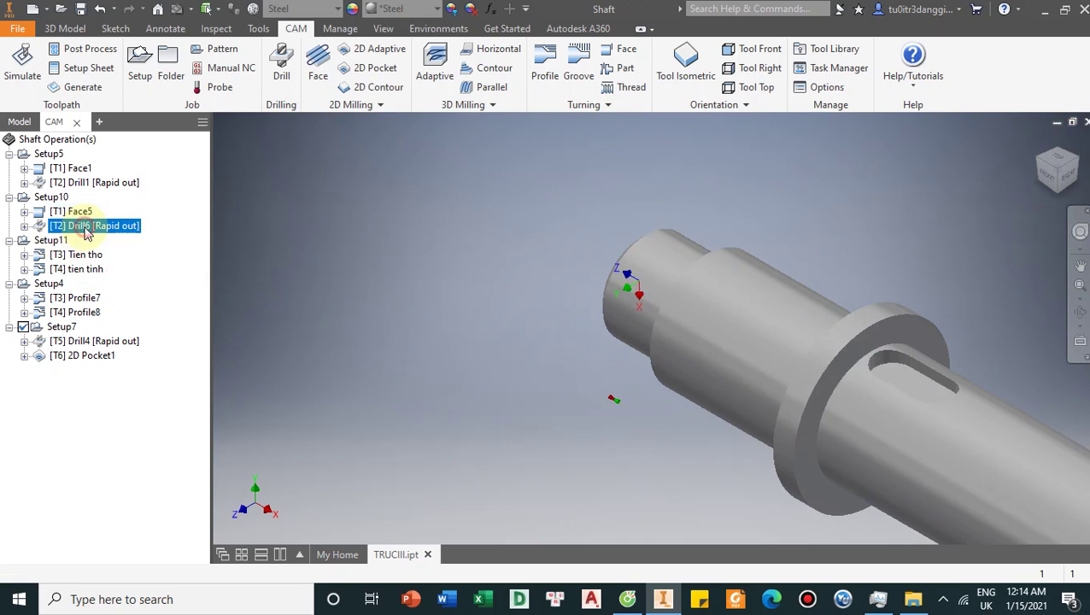
scroll(581, 243, down, 3)
scroll(564, 248, up, 3)
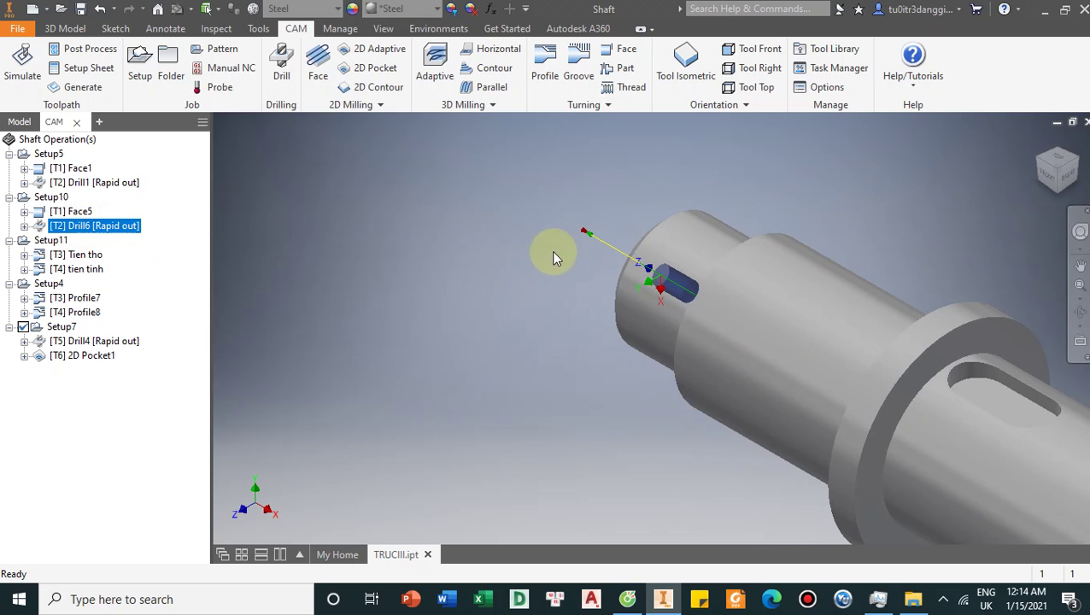
Step: Examine the turning toolpaths Tien tho and tien tinh in Setup11 and Profile7 in Setup4 along the shaft
click(68, 256)
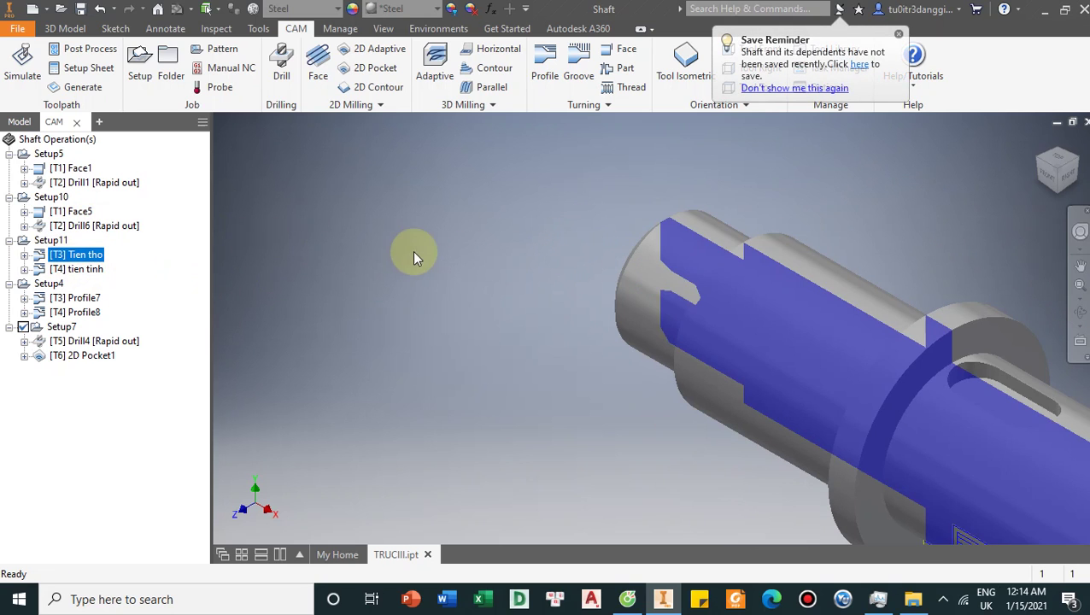
scroll(416, 226, up, 4)
scroll(820, 440, down, 5)
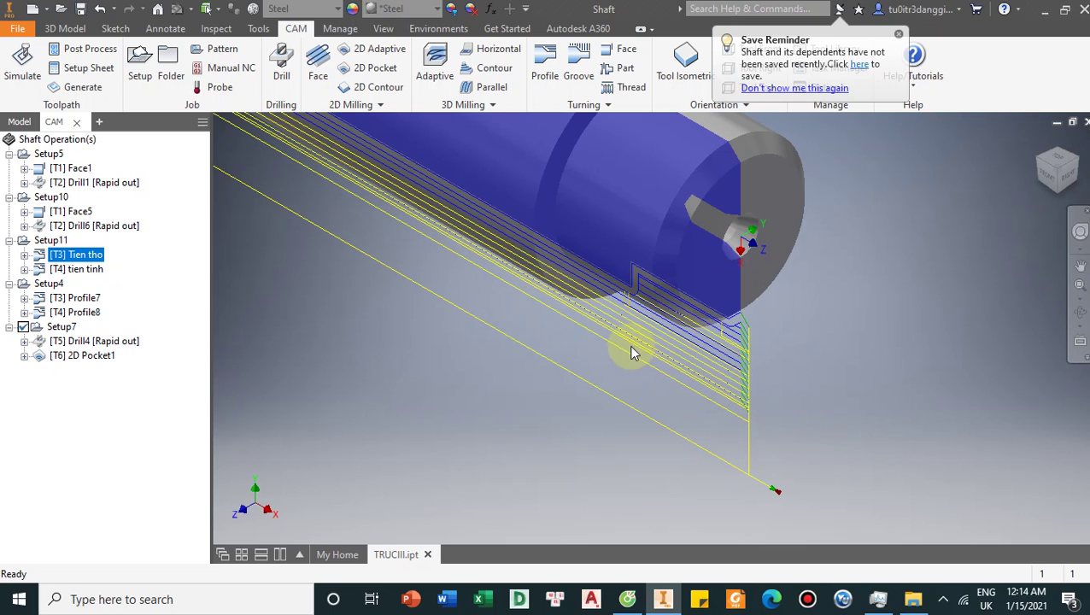
click(134, 268)
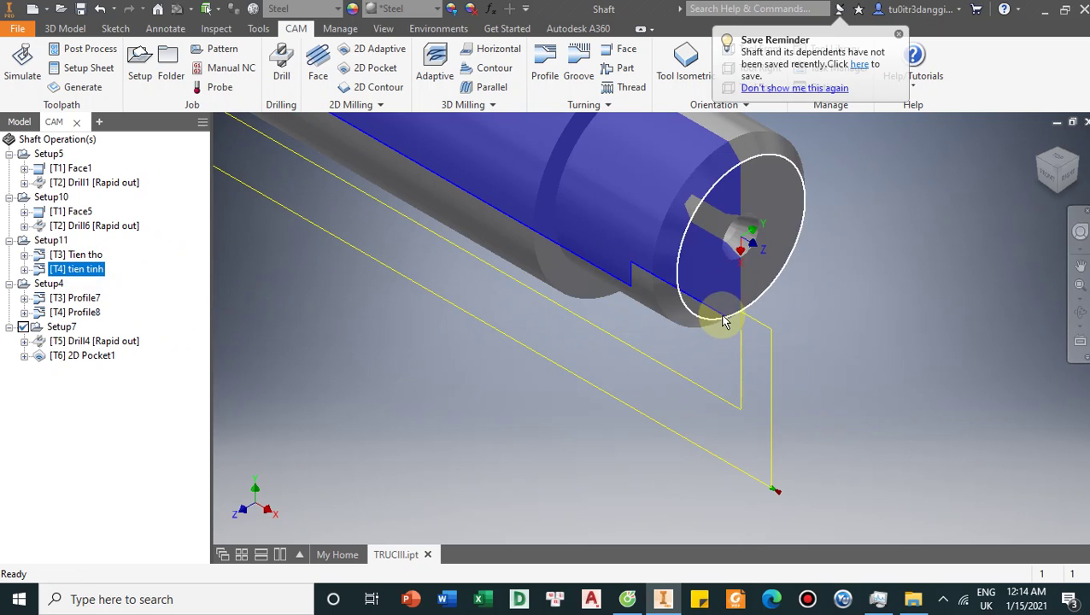
scroll(787, 316, up, 5)
click(77, 312)
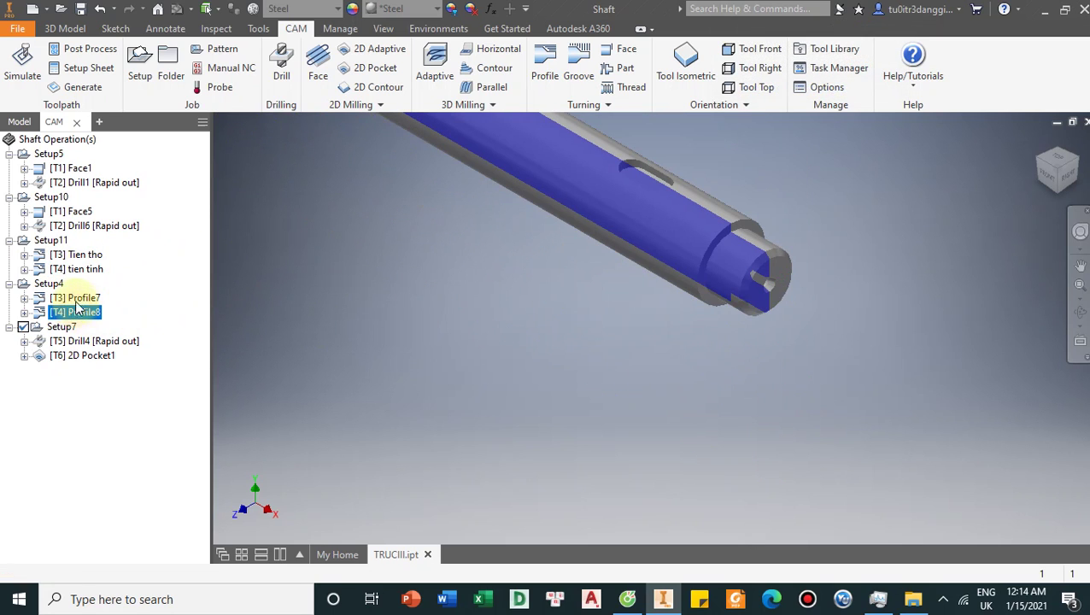
scroll(680, 360, up, 5)
scroll(525, 247, down, 5)
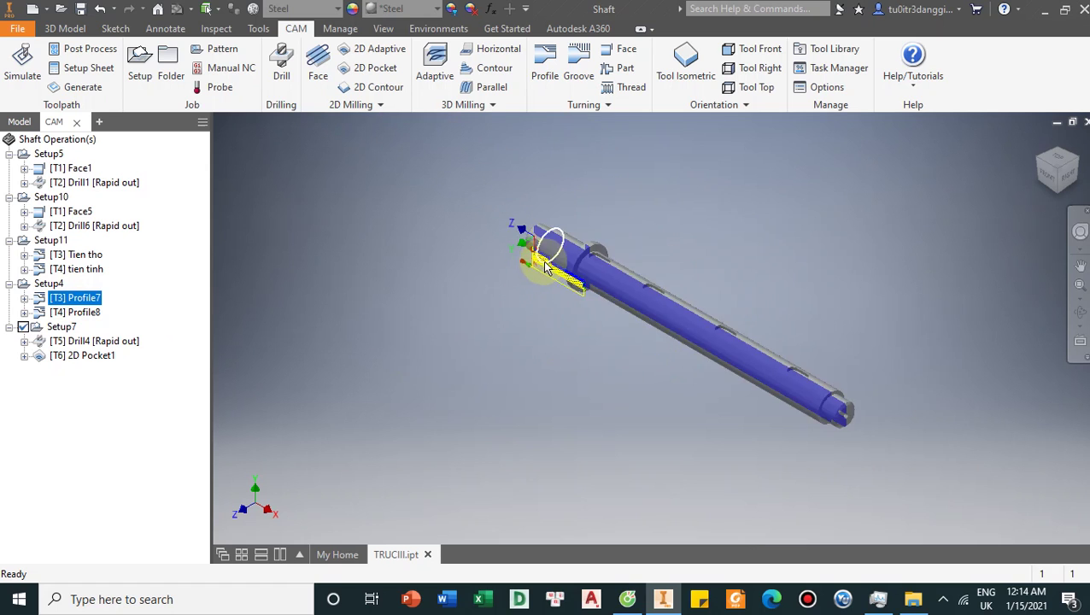
Step: Inspect the Drill4 and 2D Pocket1 toolpaths on the shaft's keyways and the Profile8 turning toolpath
click(83, 342)
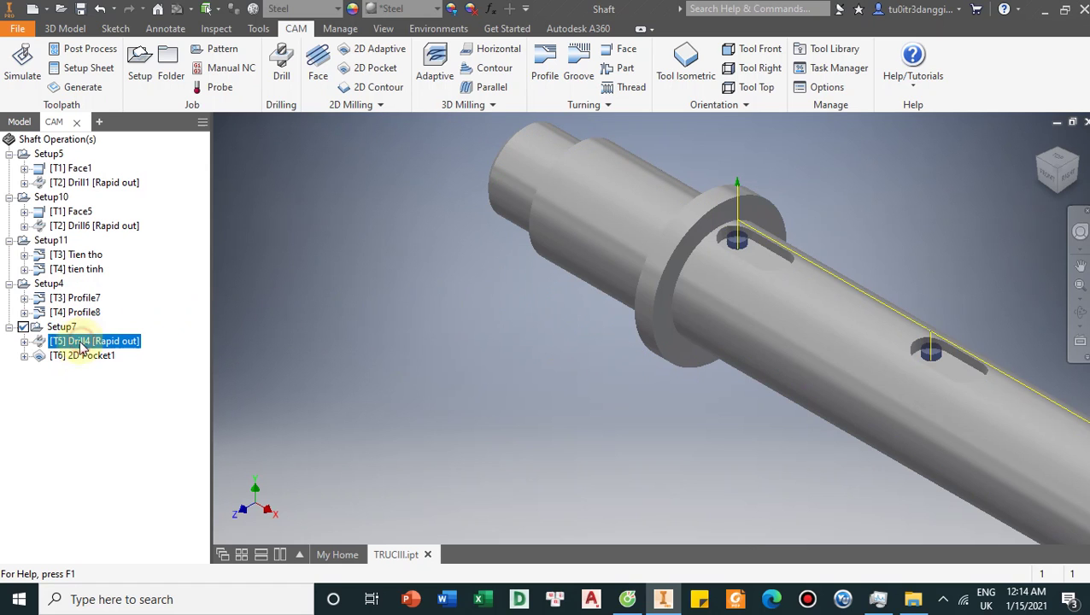
scroll(733, 252, down, 5)
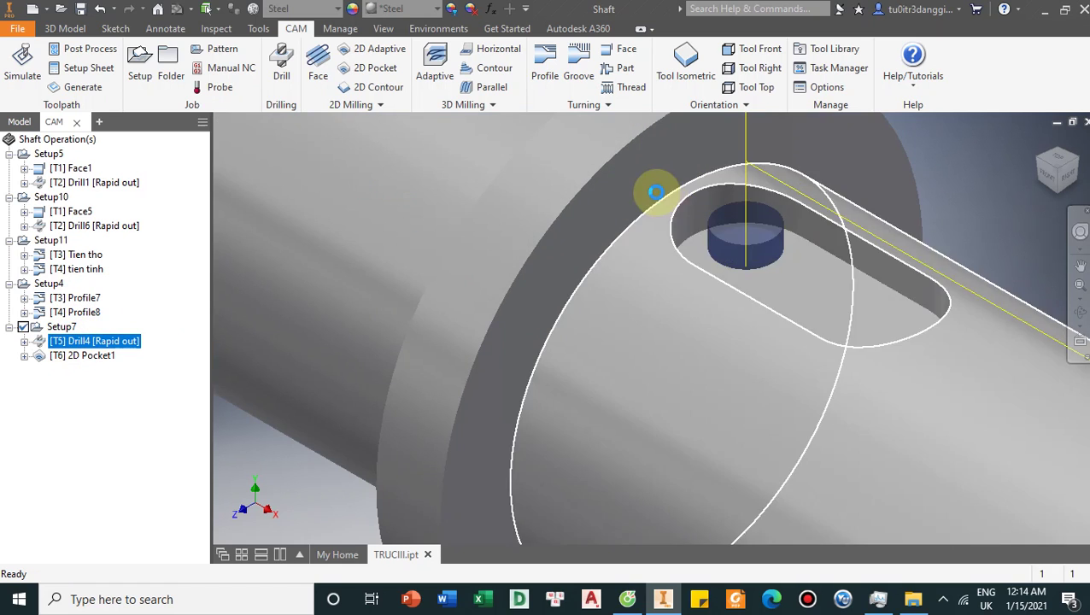
scroll(656, 189, up, 8)
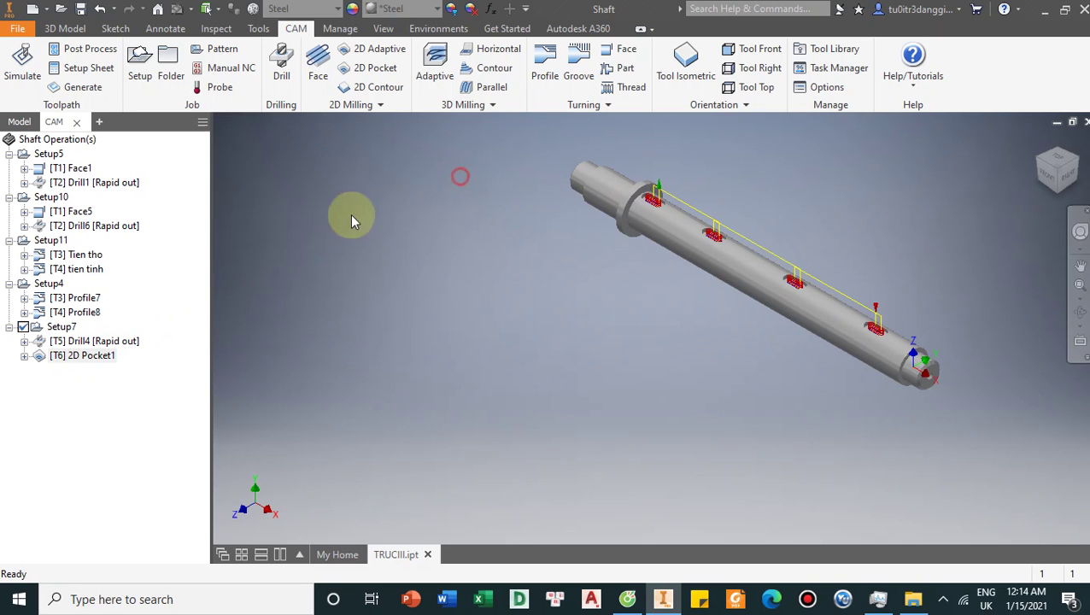
click(76, 314)
click(407, 278)
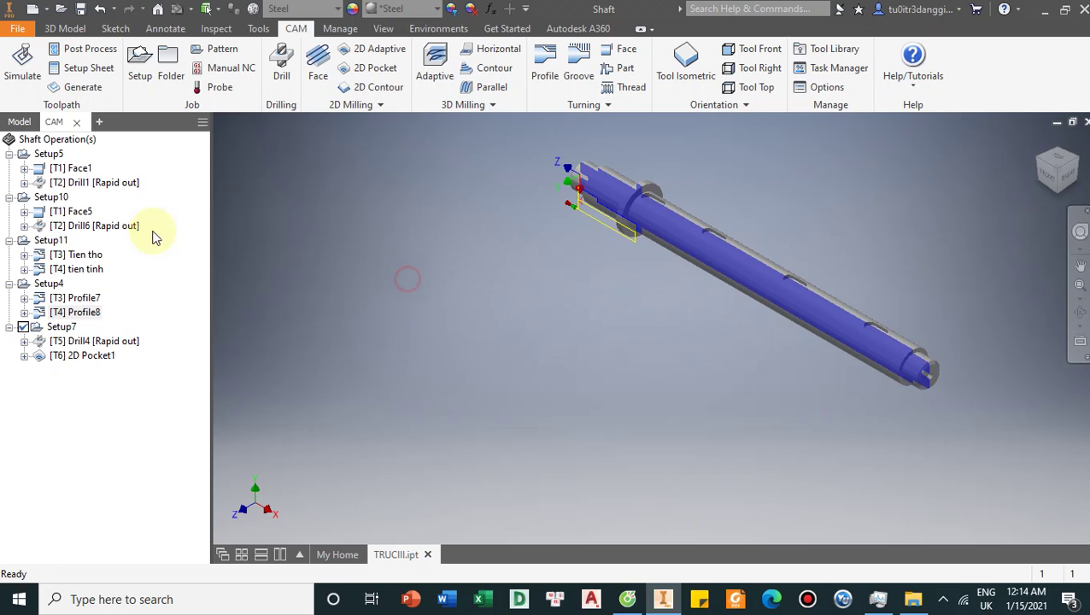
Step: Start a simulation of all shaft operations with the tool holder shown and the tool transparent
right_click(62, 141)
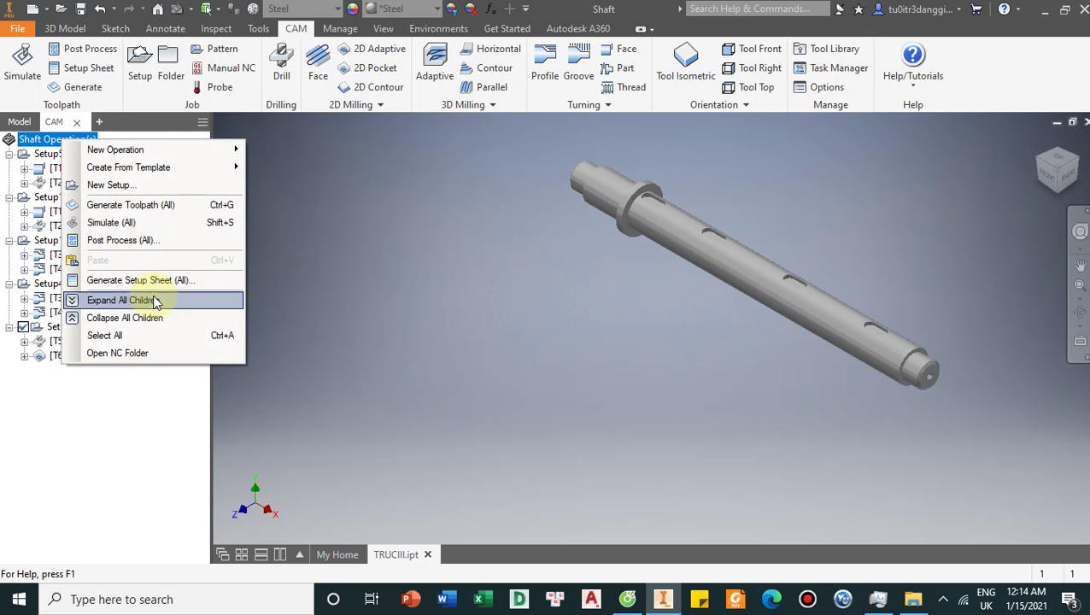
click(129, 222)
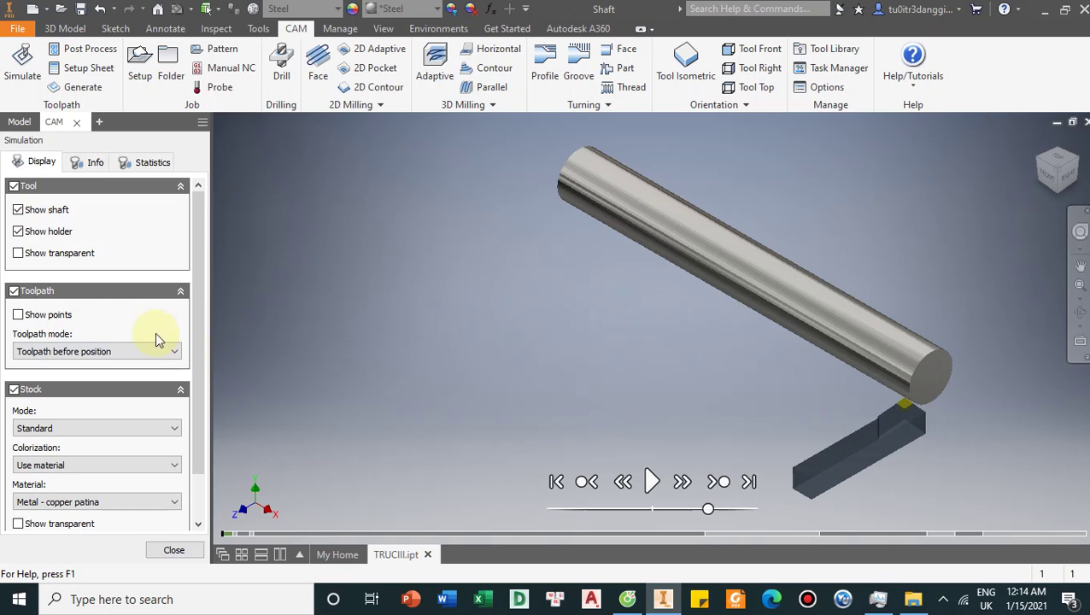
click(20, 233)
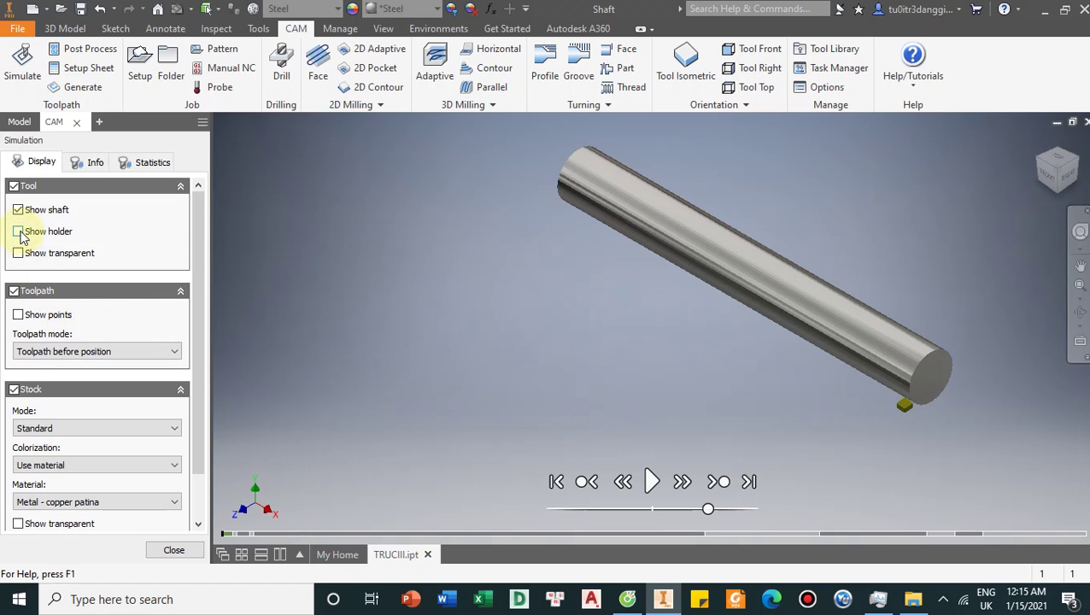
mouse_move(200, 229)
mouse_down()
mouse_move(201, 260)
mouse_move(190, 232)
mouse_up()
click(21, 224)
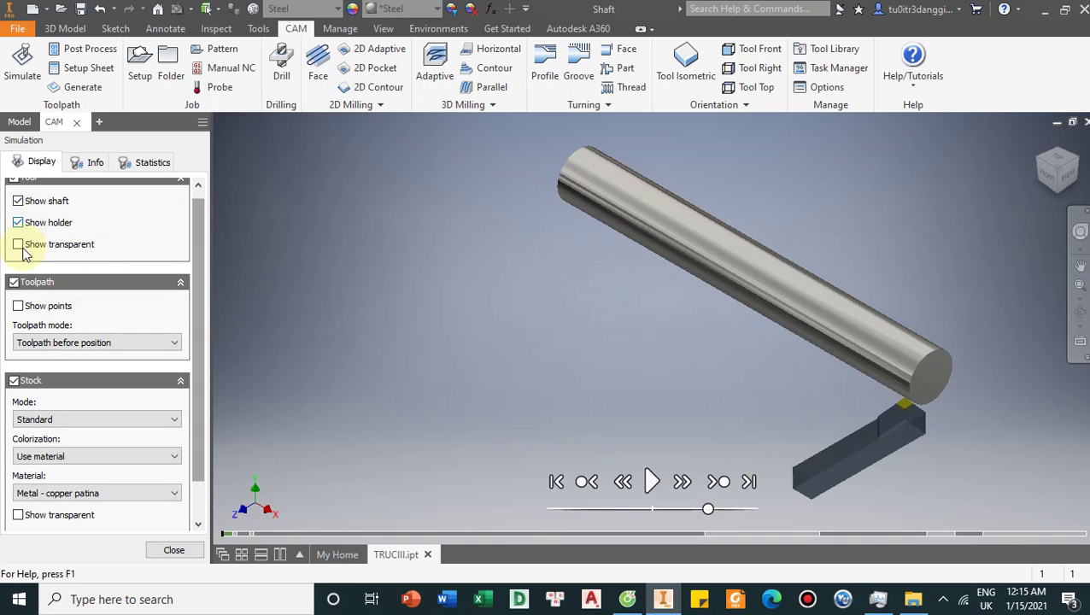
click(18, 244)
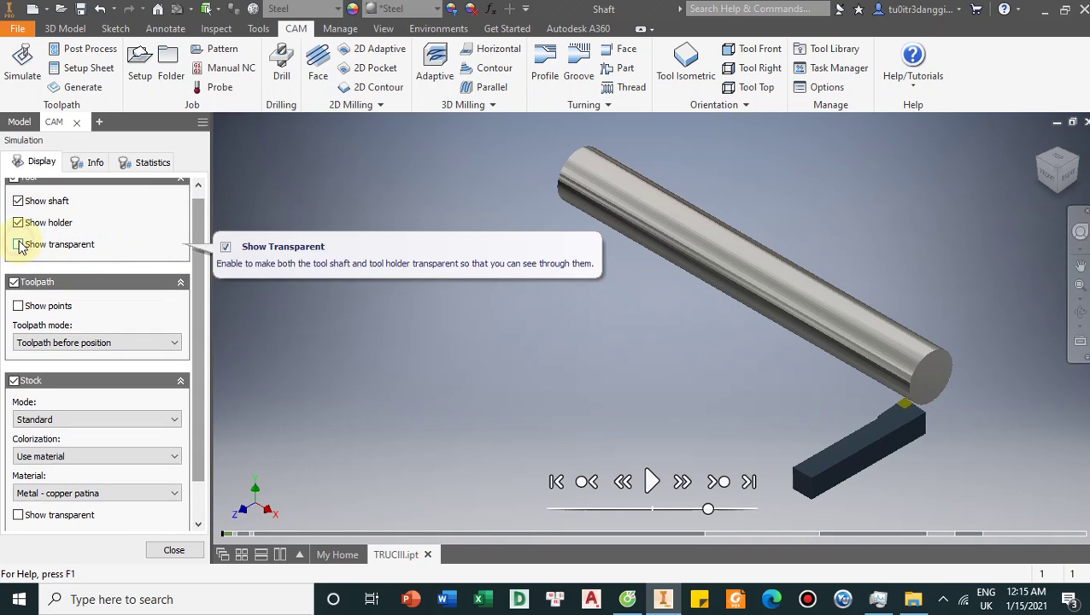
Step: Set the simulation's toolpath mode to Tail, with toolpath points hidden
click(19, 306)
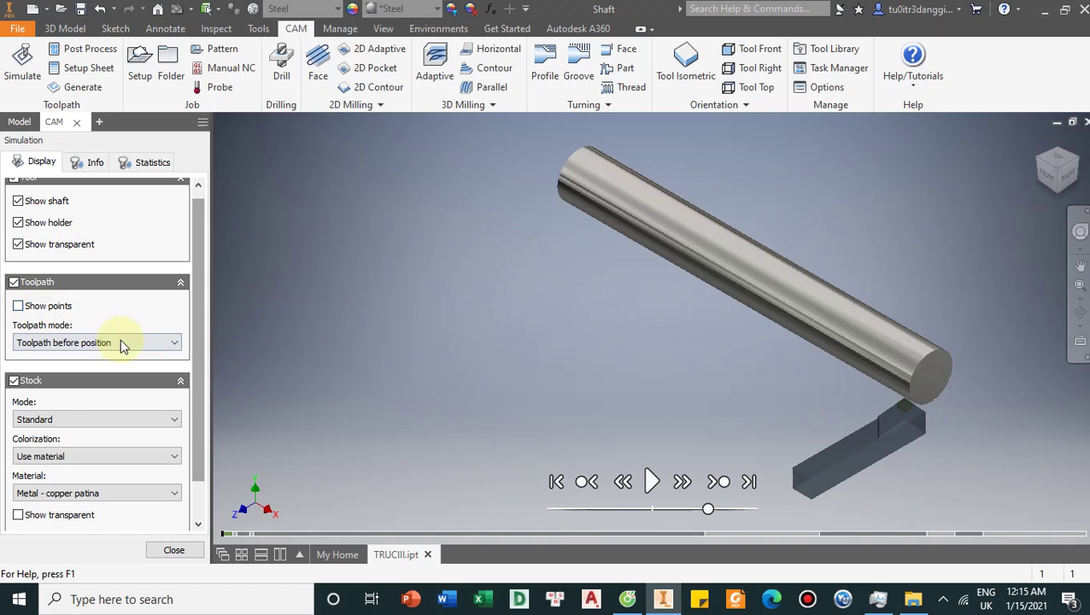
click(131, 353)
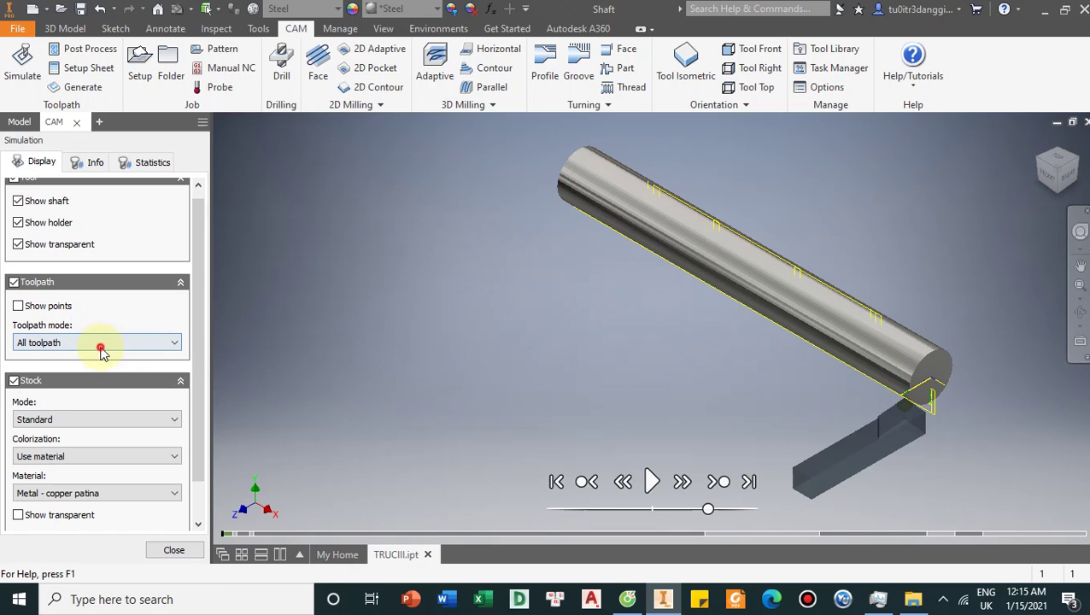
click(101, 350)
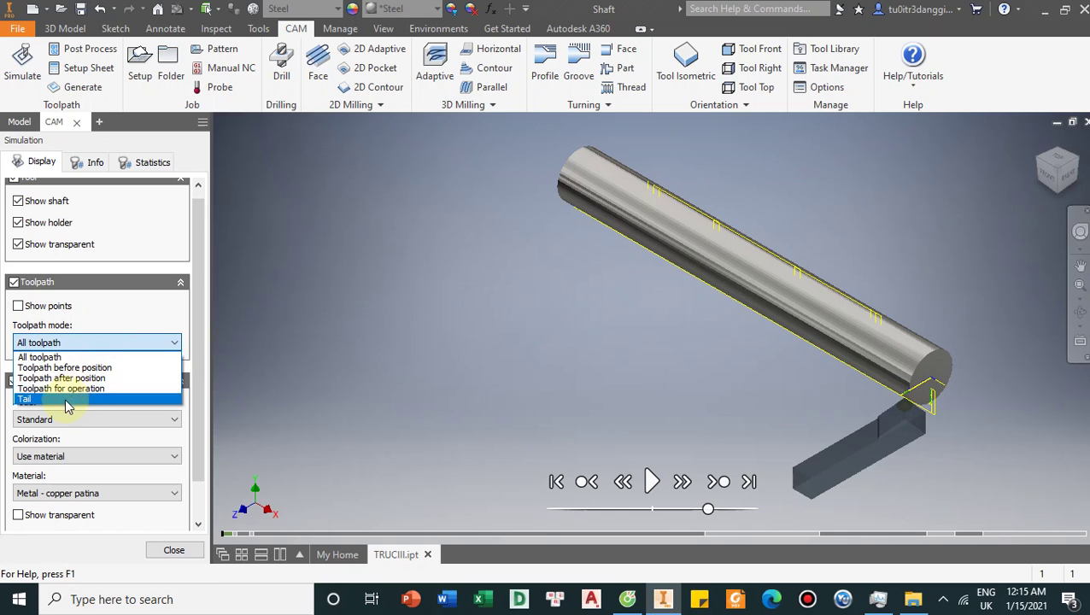
click(68, 400)
Step: Try the Fast (3-axis only) stock mode and the Tool and Operation colorizations, ending on Standard mode with Use material
scroll(202, 352, down, 2)
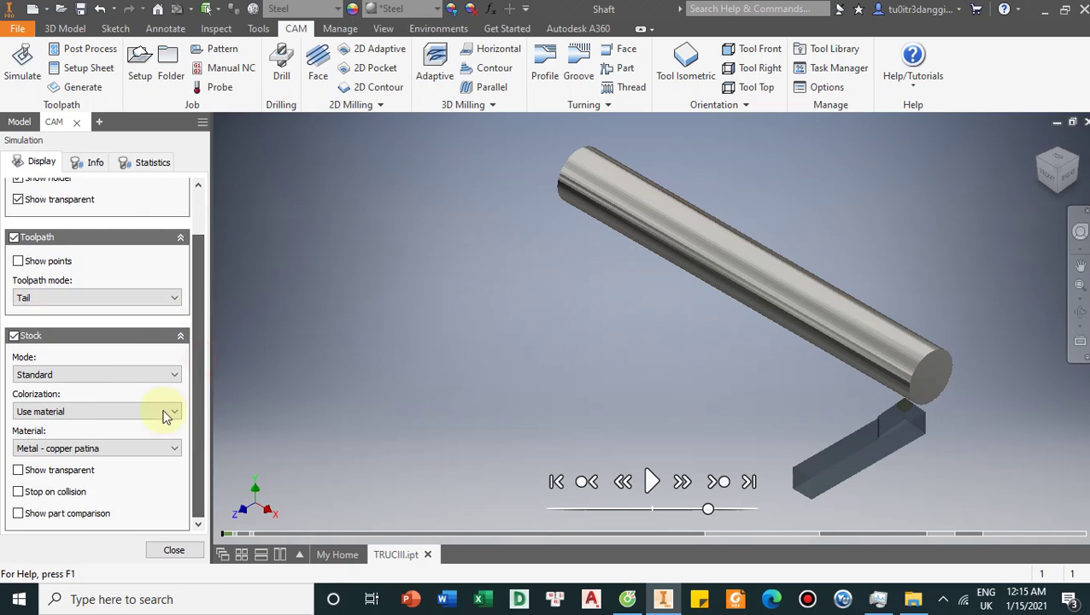
click(101, 374)
click(94, 398)
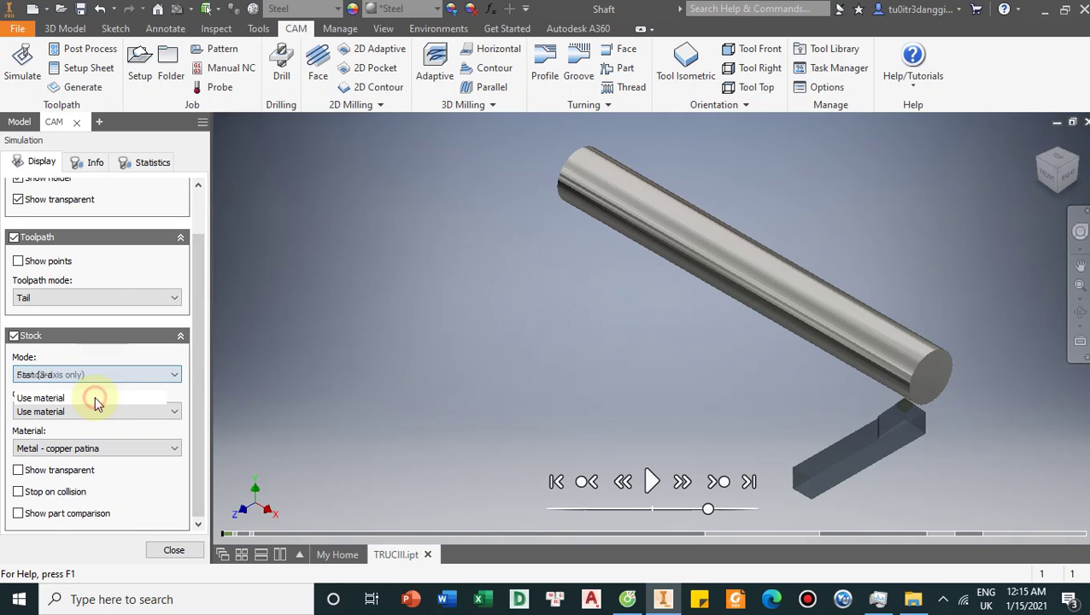
click(195, 370)
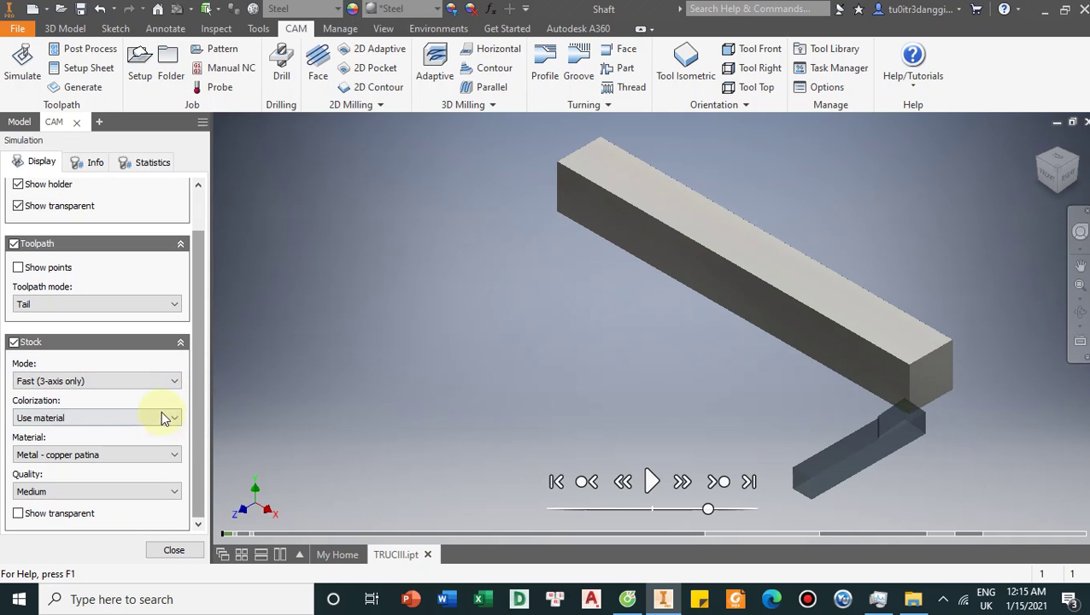
click(165, 417)
click(100, 454)
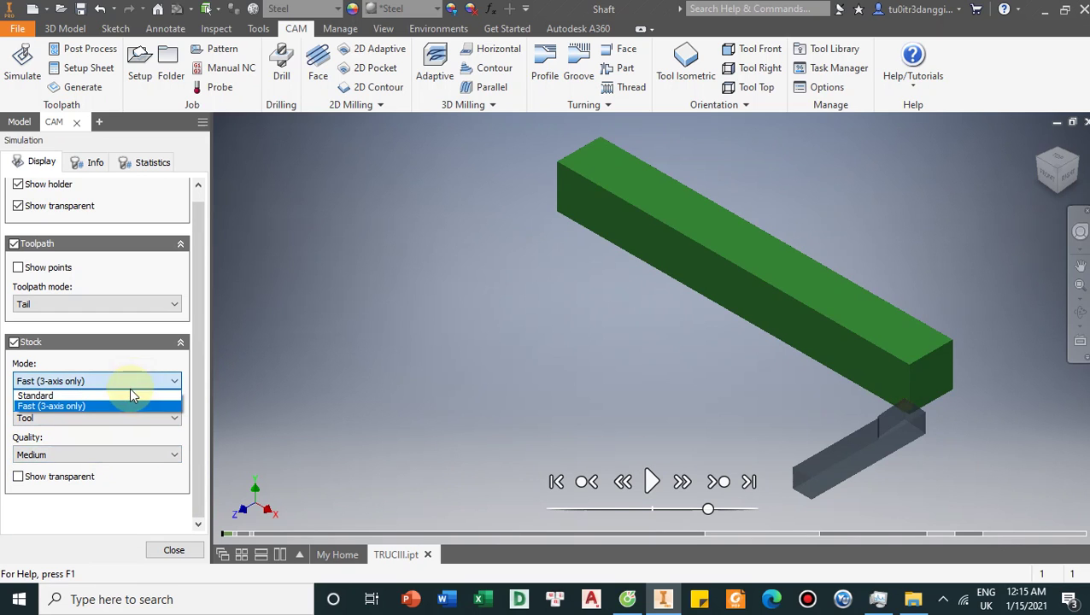
click(130, 395)
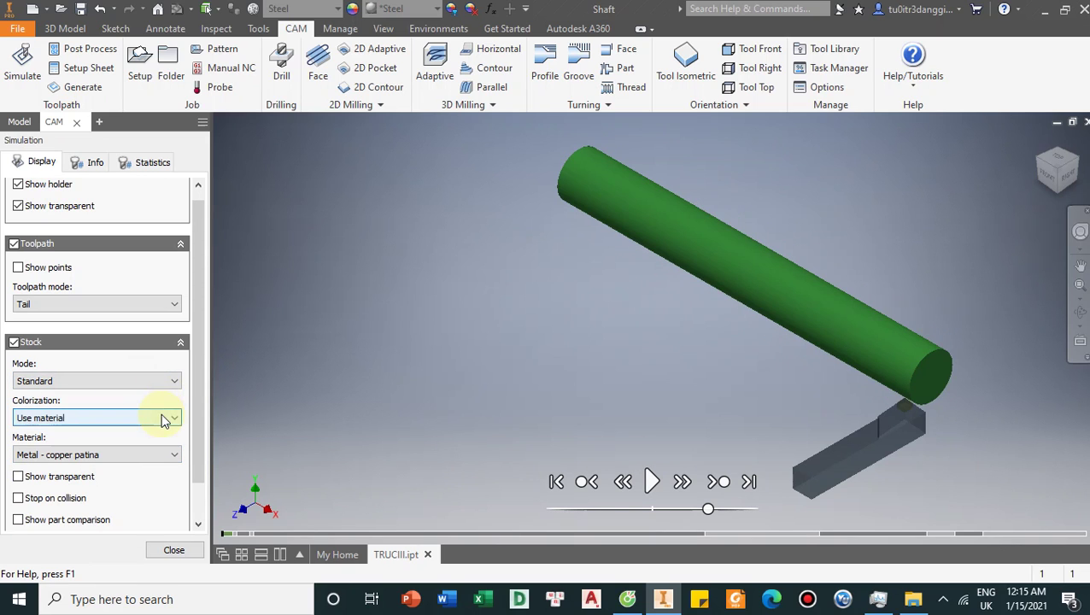
click(118, 437)
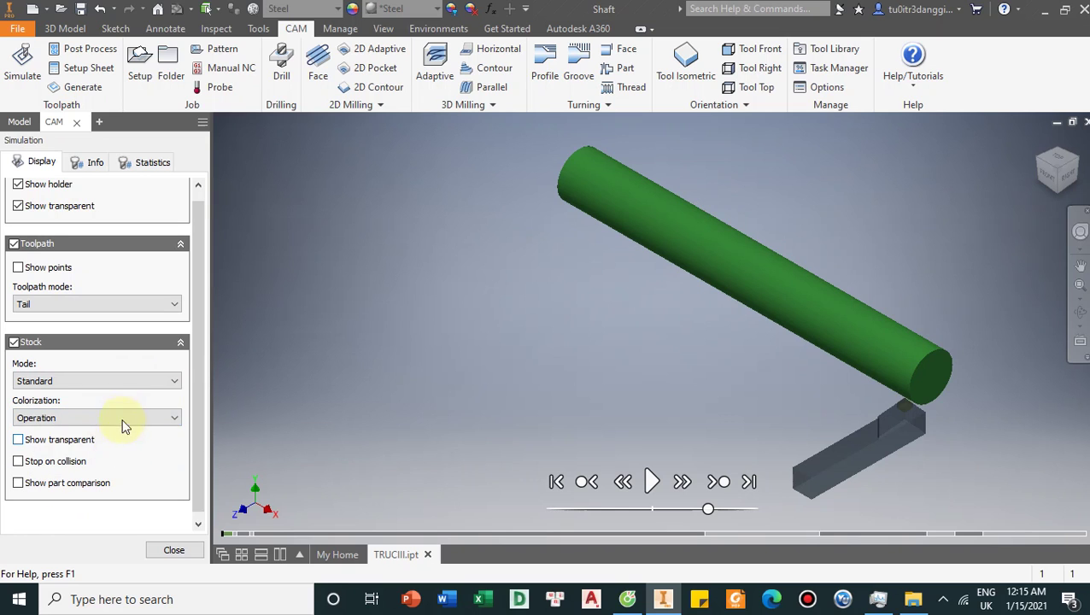
click(108, 429)
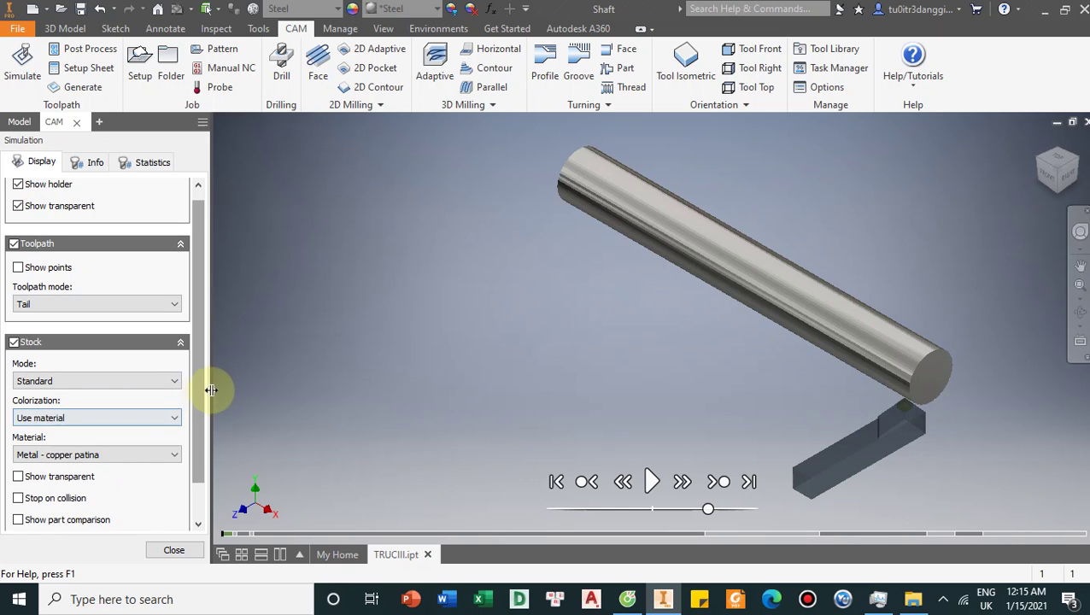
Step: Try the stock's transparency, stop-on-collision and part comparison options, leaving all three off
scroll(202, 415, down, 1)
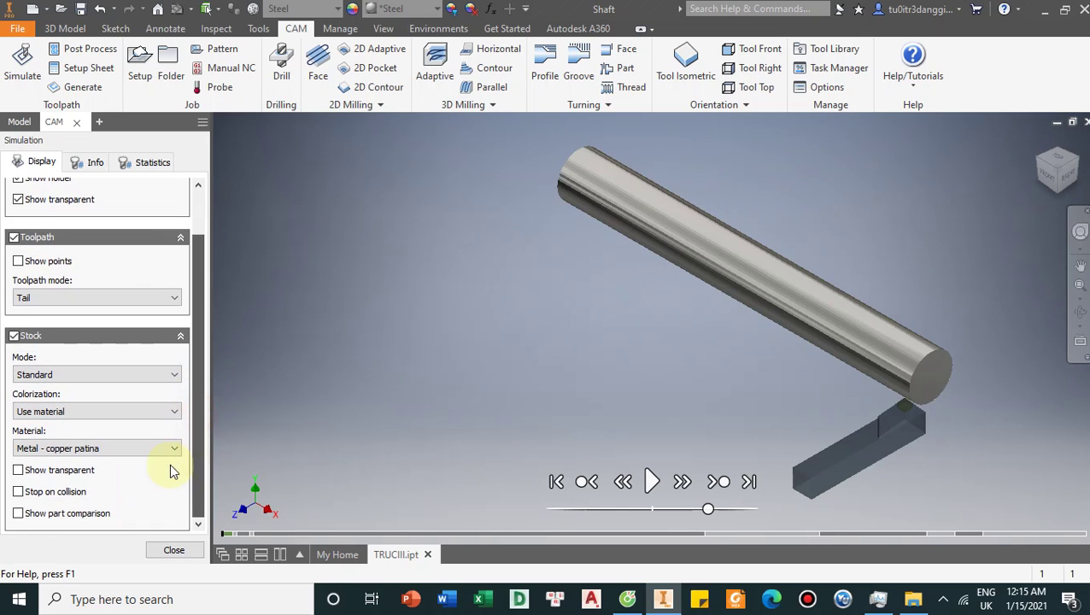
click(18, 470)
click(19, 472)
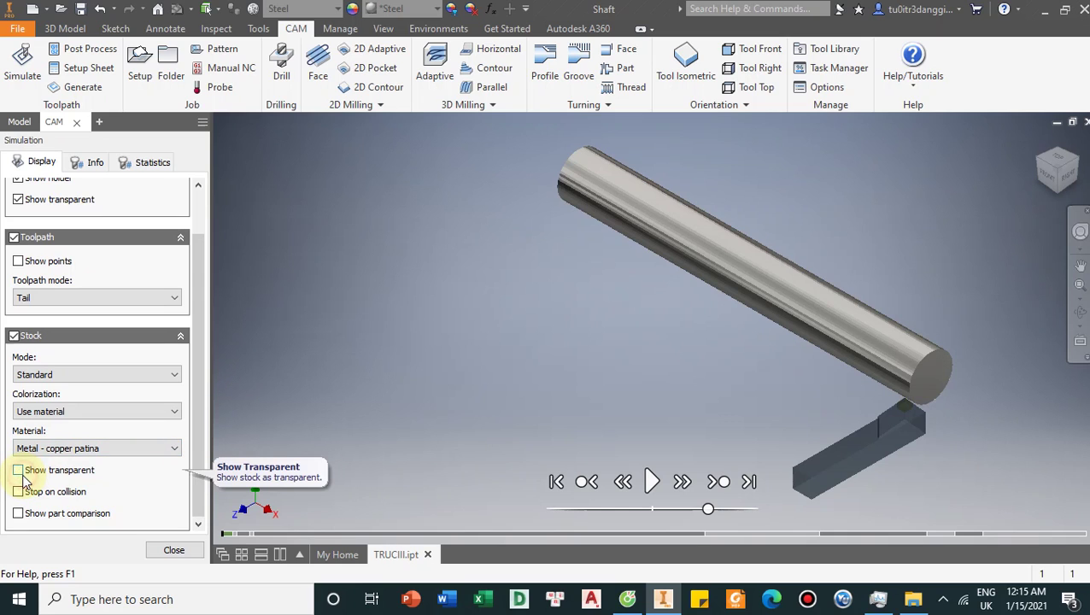
click(19, 494)
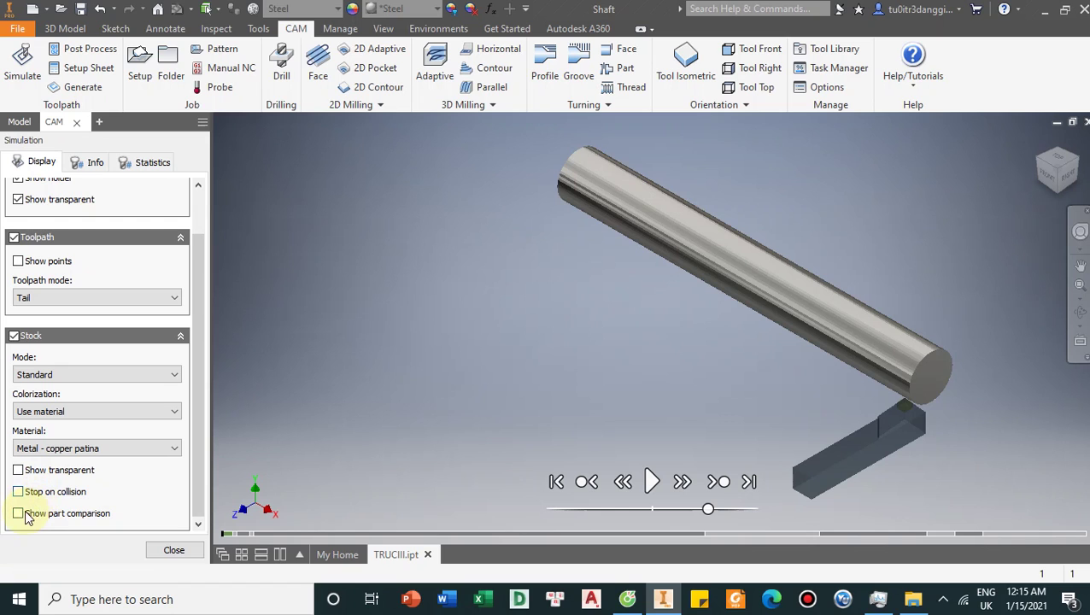
click(19, 514)
click(19, 513)
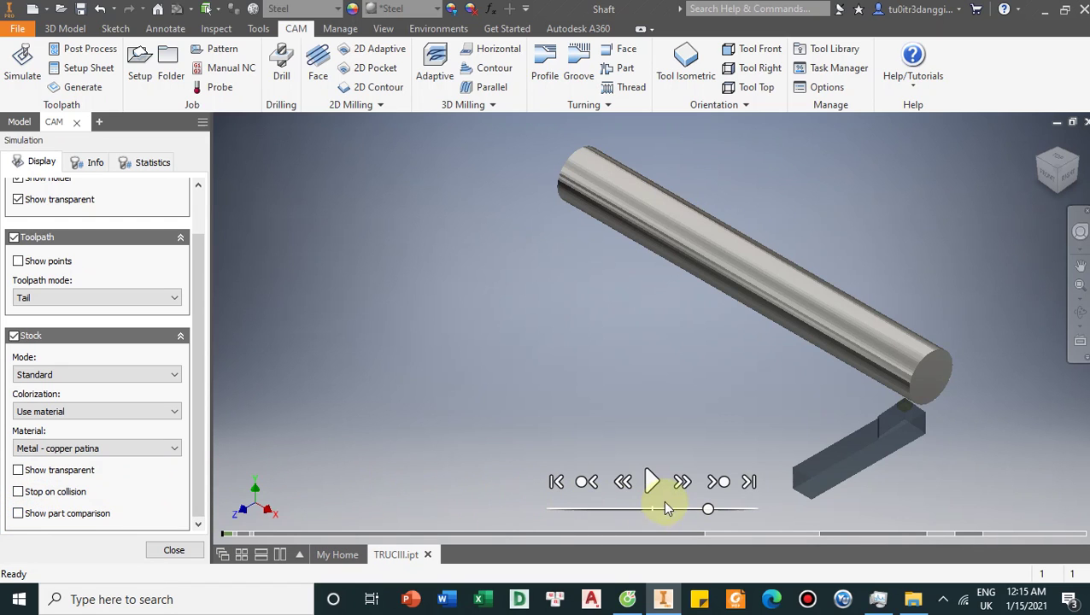
Step: Play the machining simulation, reduce the playback speed and restart it from the first operation
click(652, 481)
scroll(932, 359, down, 3)
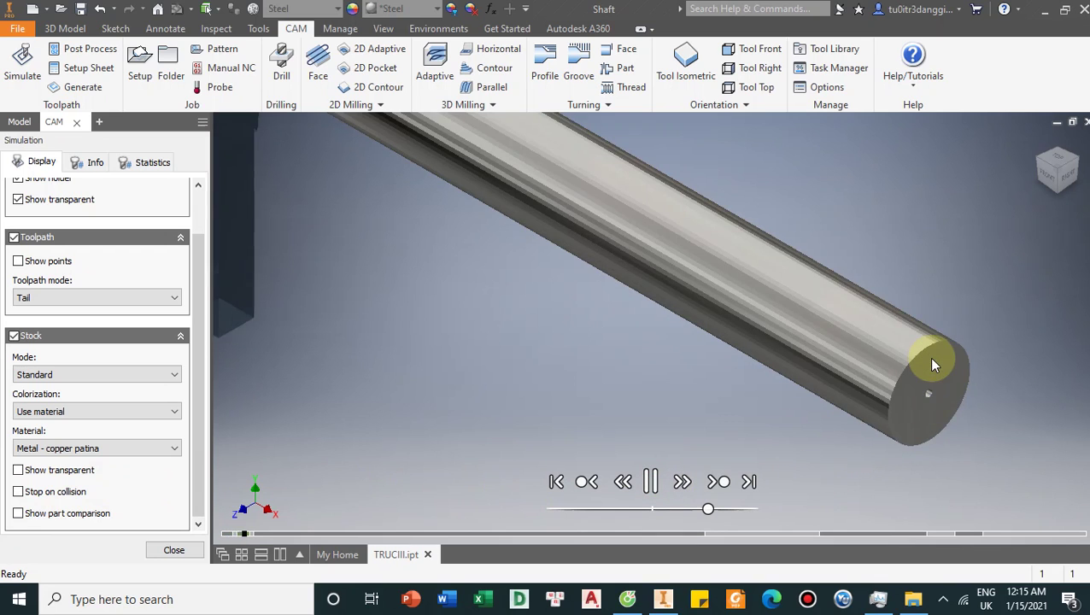
scroll(940, 393, up, 5)
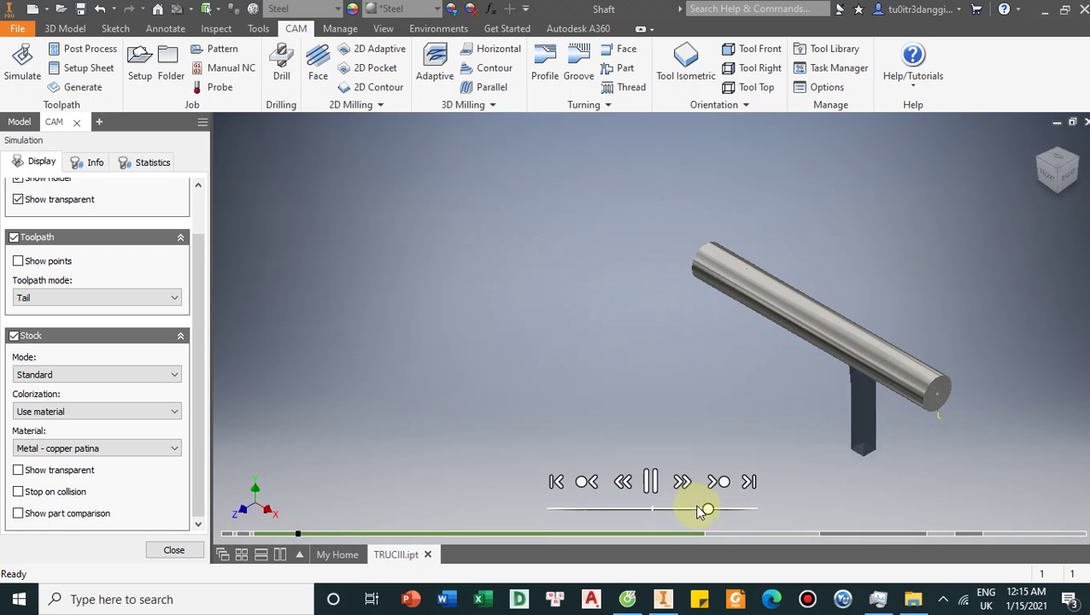
drag(700, 510, 673, 510)
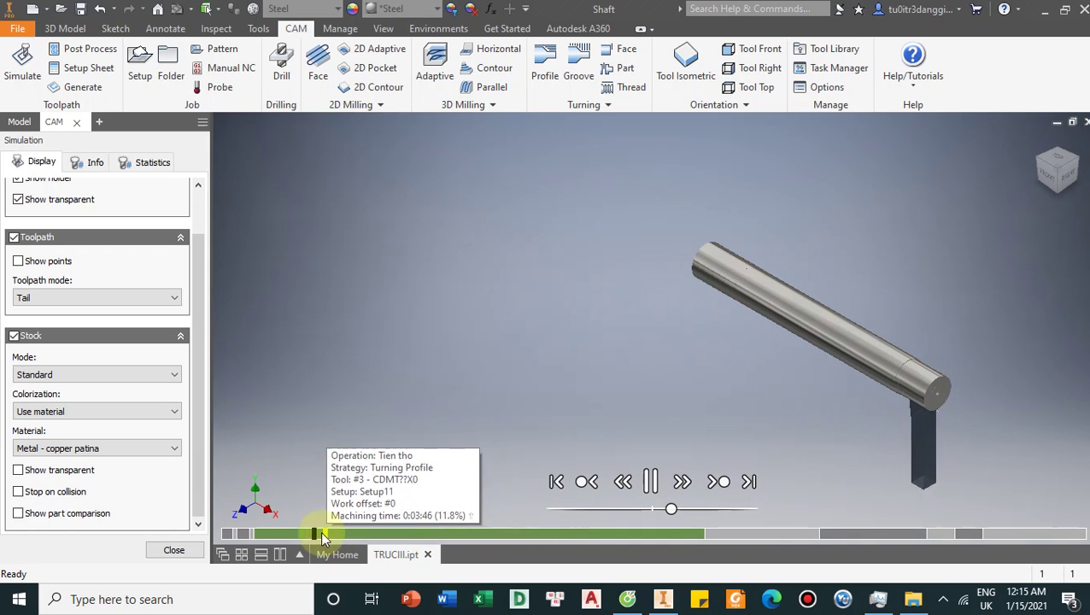
drag(317, 533, 173, 533)
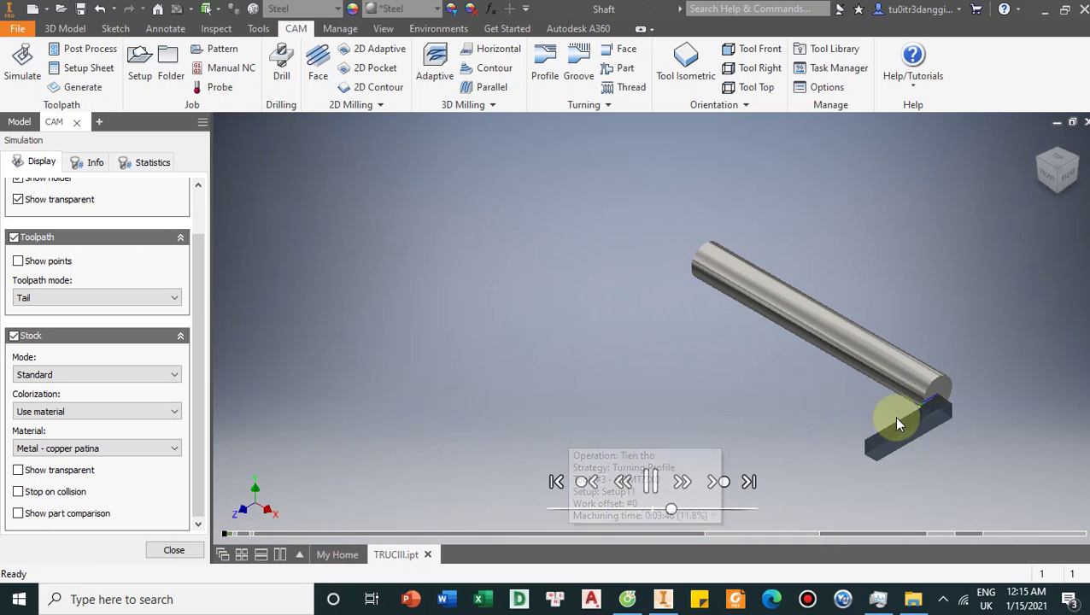
Step: Watch the facing and centre drilling of both shaft ends up close in the simulation
scroll(931, 401, down, 5)
scroll(931, 401, down, 3)
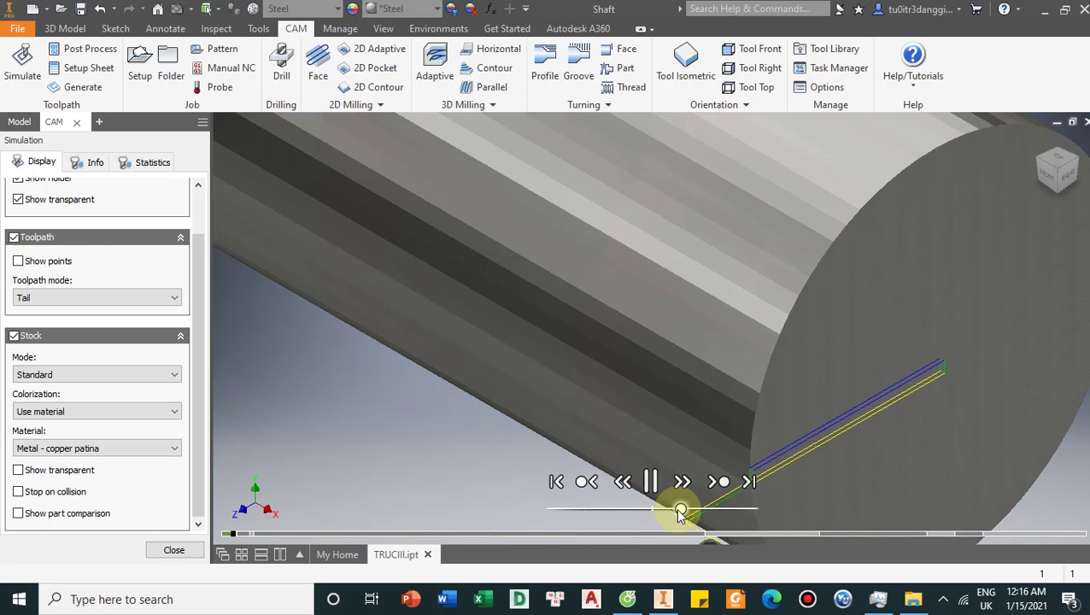
scroll(803, 399, up, 3)
scroll(922, 405, down, 5)
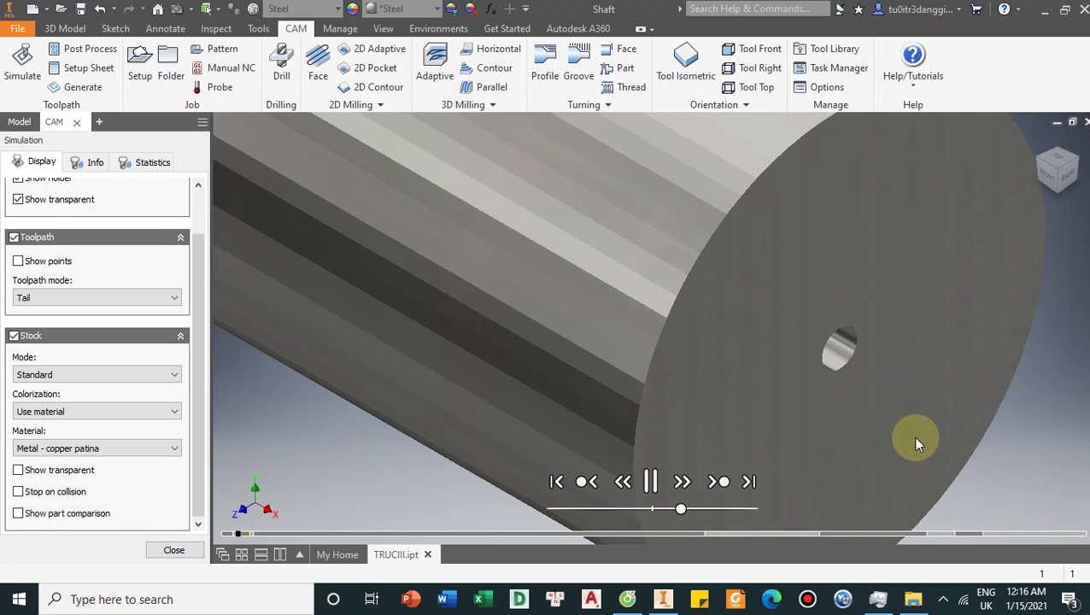
scroll(935, 433, up, 10)
scroll(798, 344, down, 6)
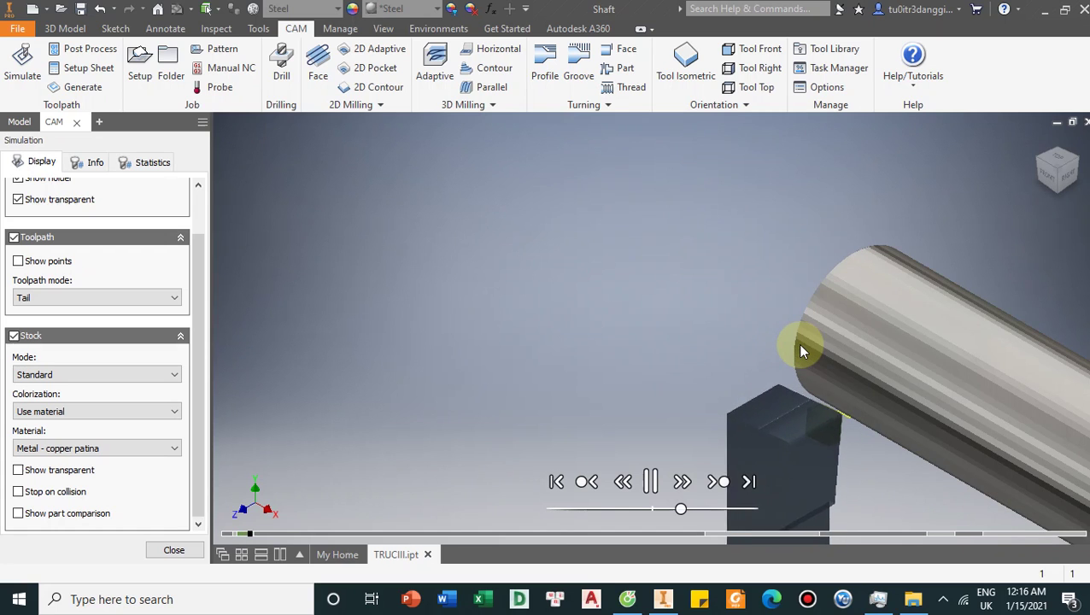
scroll(771, 302, up, 5)
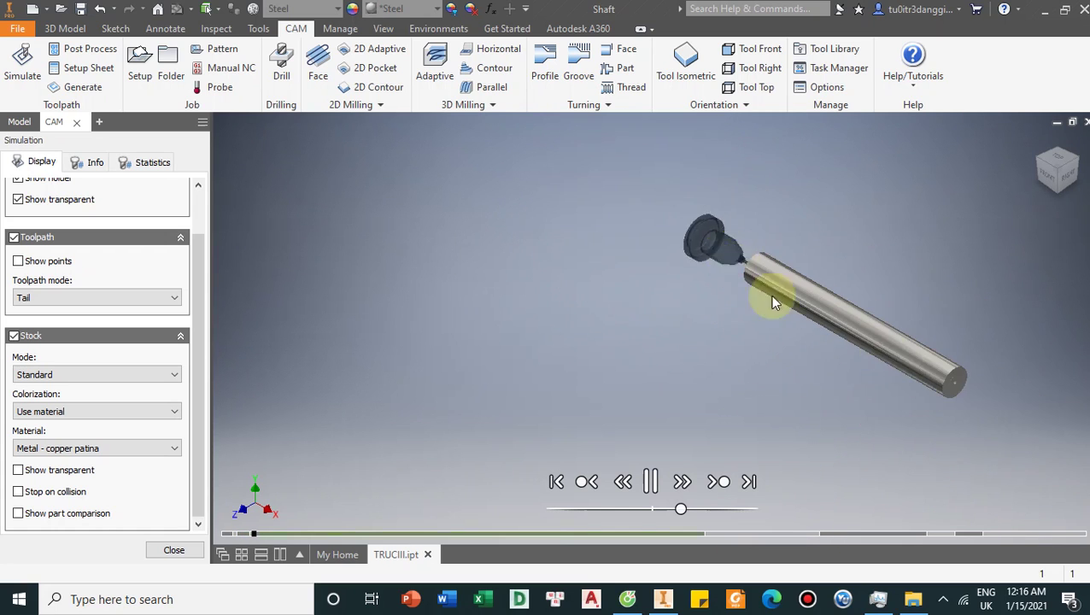
Step: Examine the rough turning pass along the shaft from the front and from below
scroll(968, 384, down, 5)
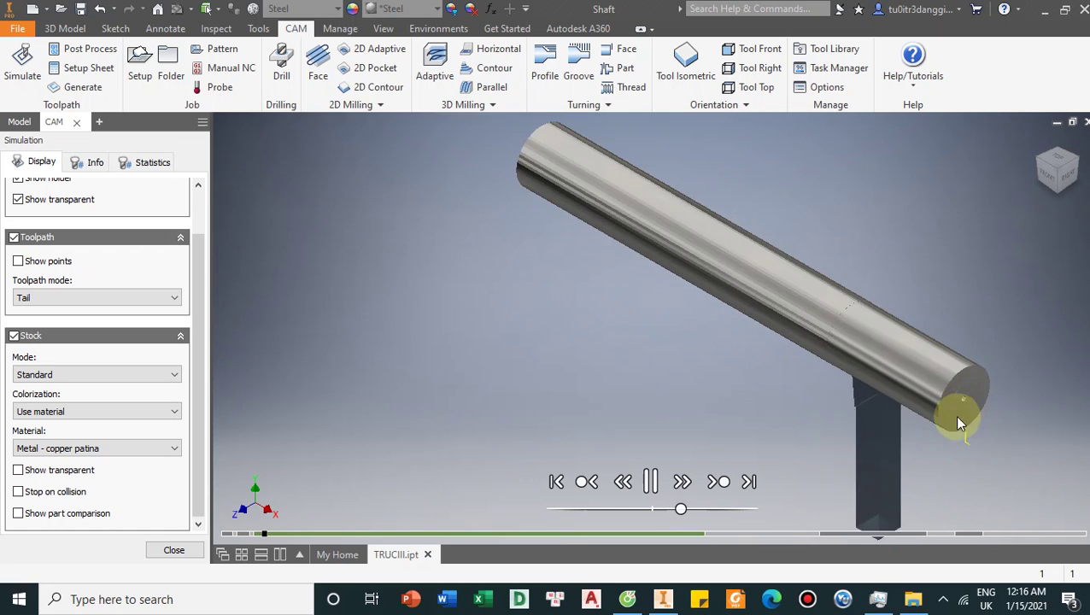
click(1049, 175)
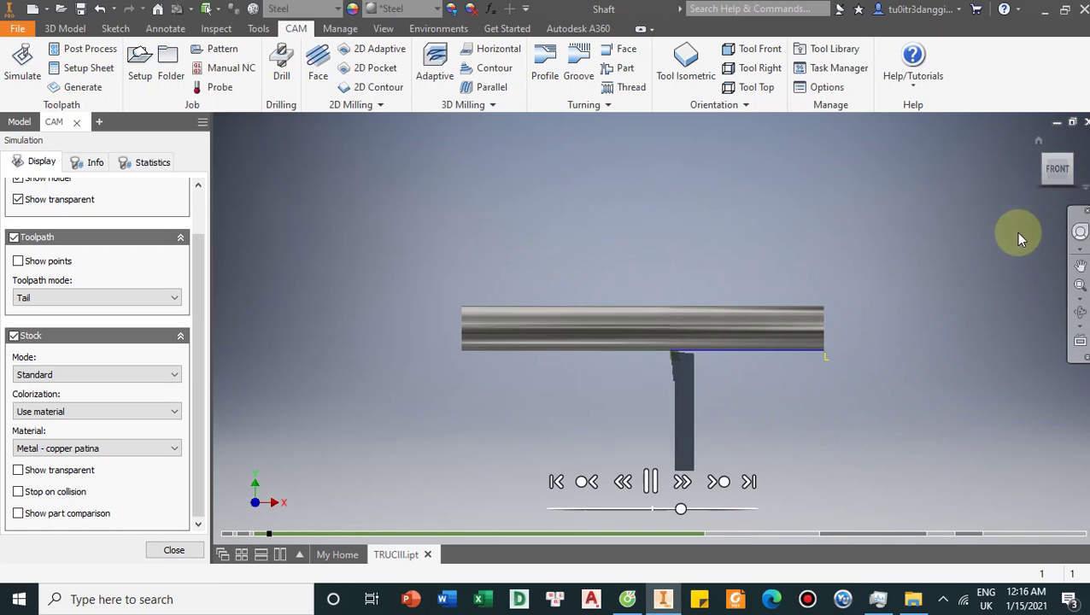
click(1077, 194)
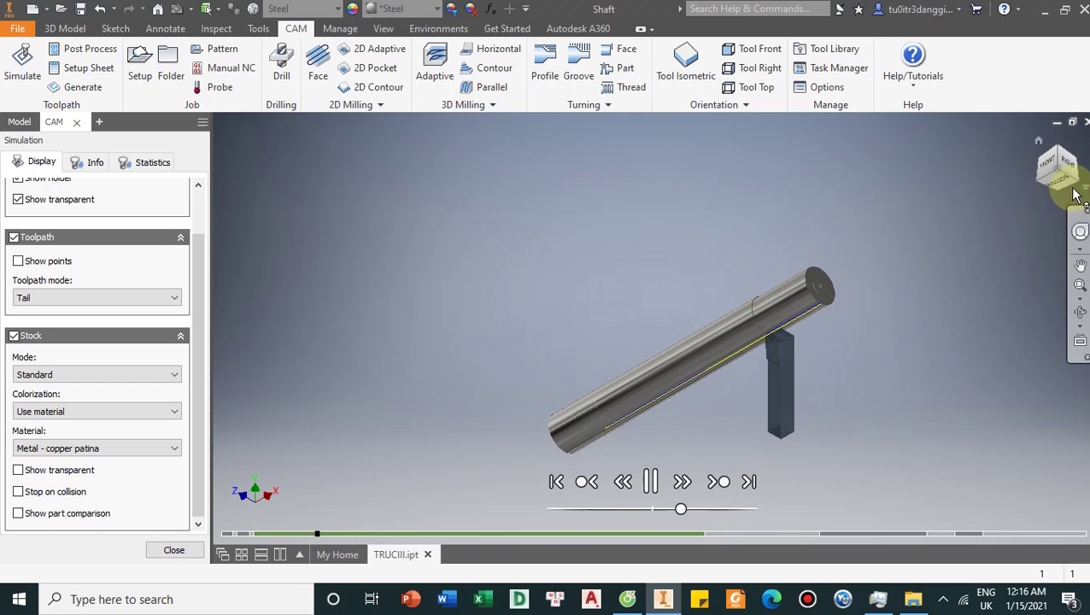
click(1063, 180)
click(1071, 160)
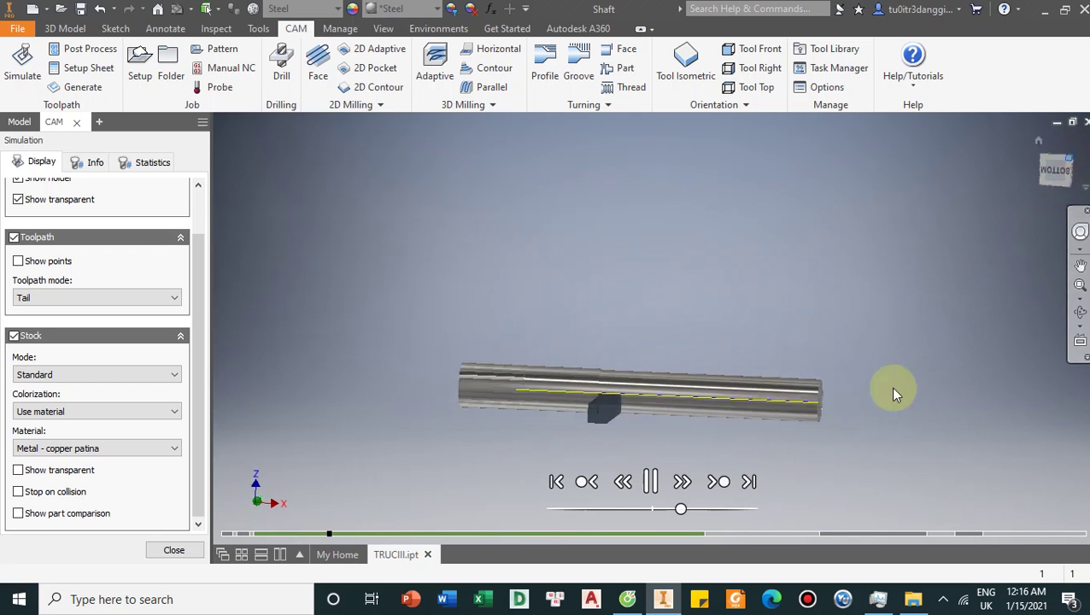
scroll(583, 356, up, 5)
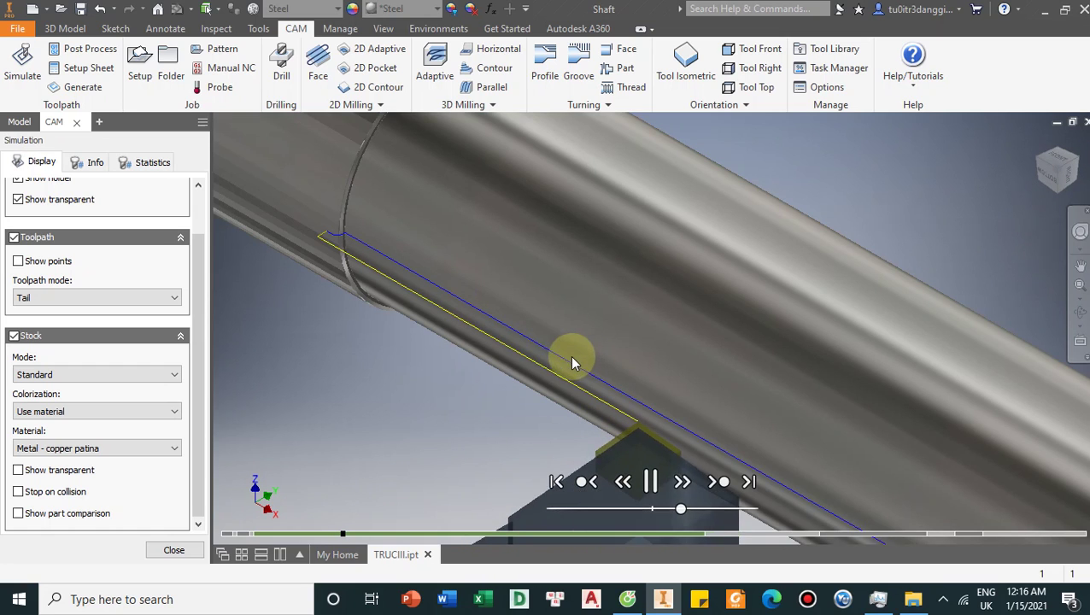
Step: Raise the playback speed to nearly maximum and watch the remaining turning on the shaft's shoulder and stepped end
click(698, 508)
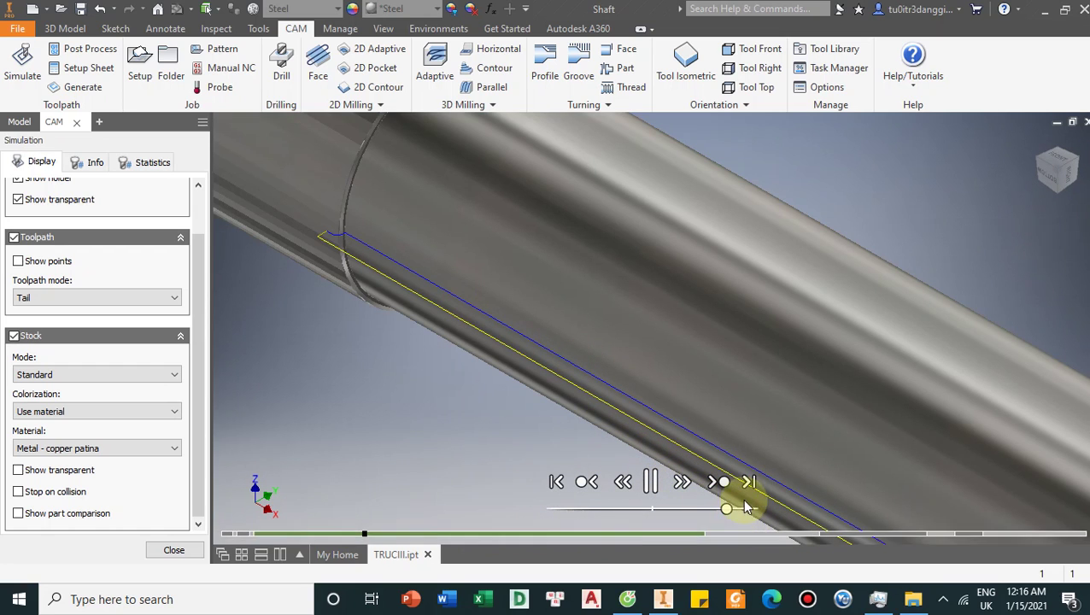
scroll(732, 369, down, 4)
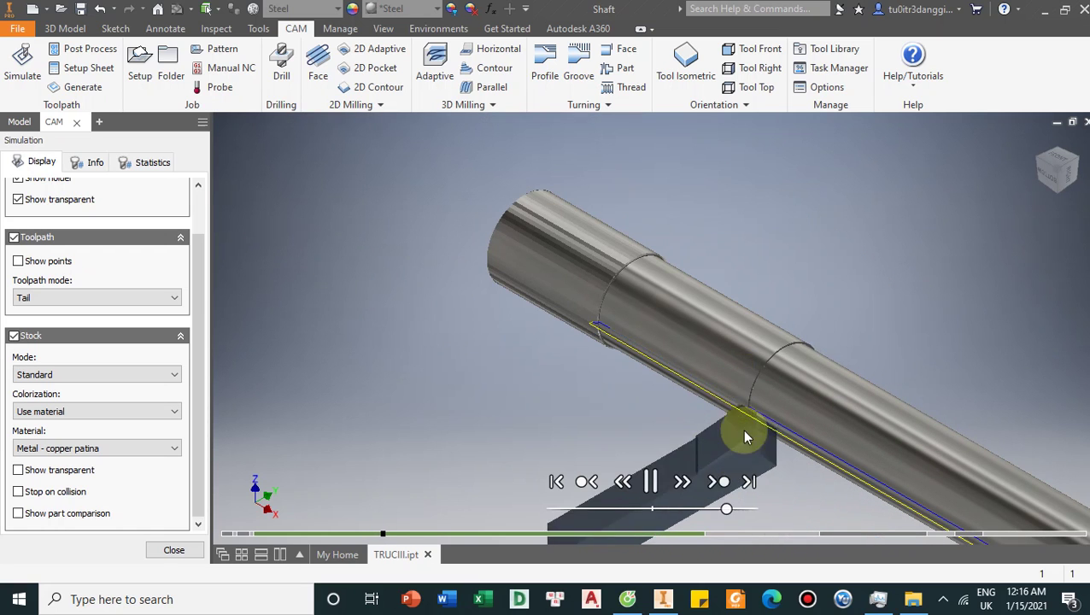
drag(726, 509, 751, 509)
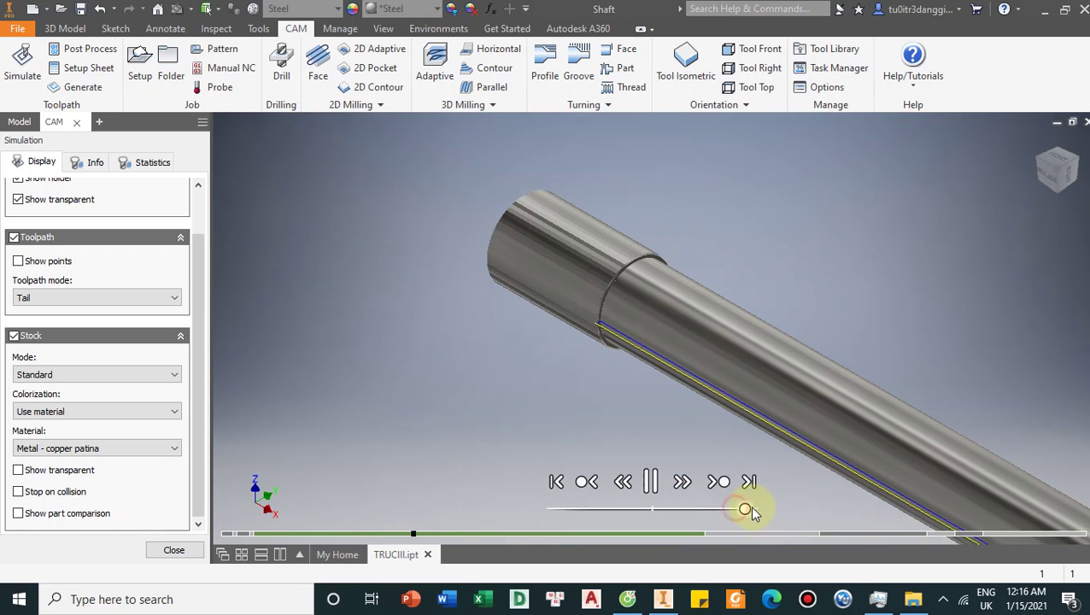
scroll(628, 319, up, 4)
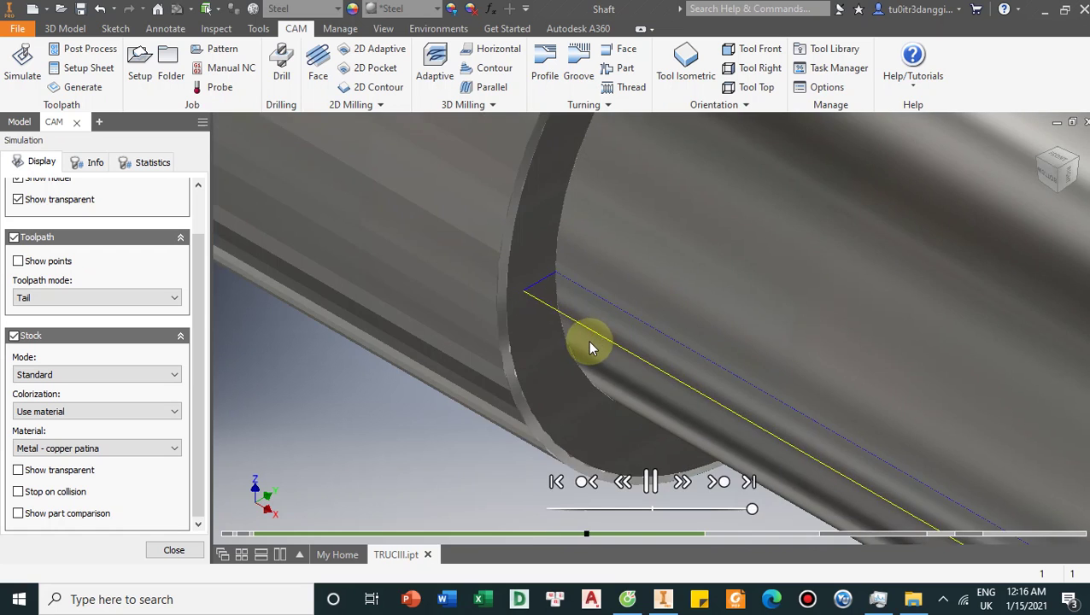
scroll(588, 342, down, 2)
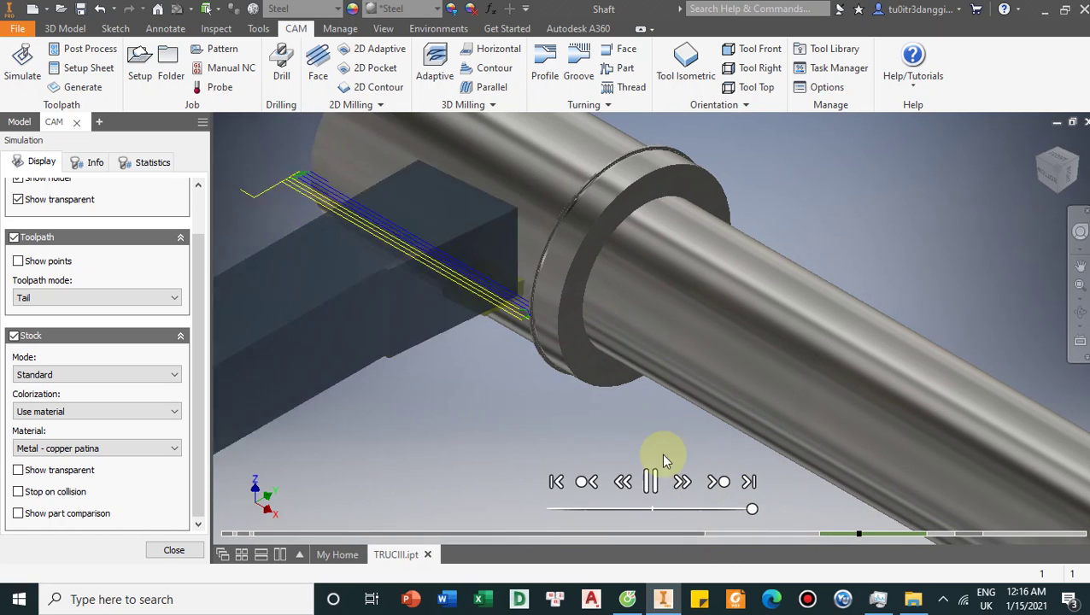
click(1038, 164)
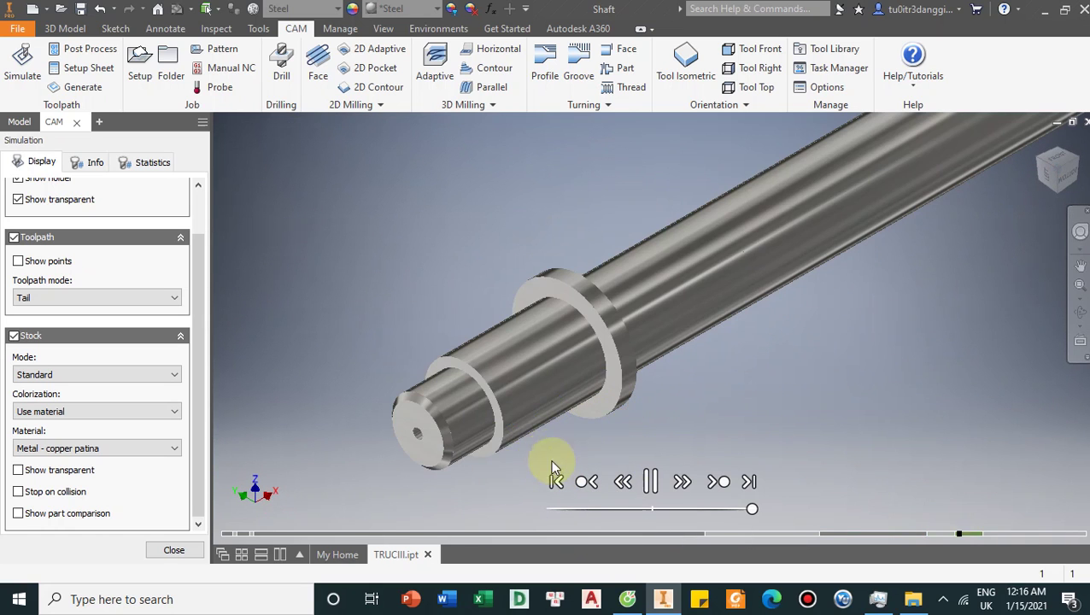
scroll(550, 458, up, 5)
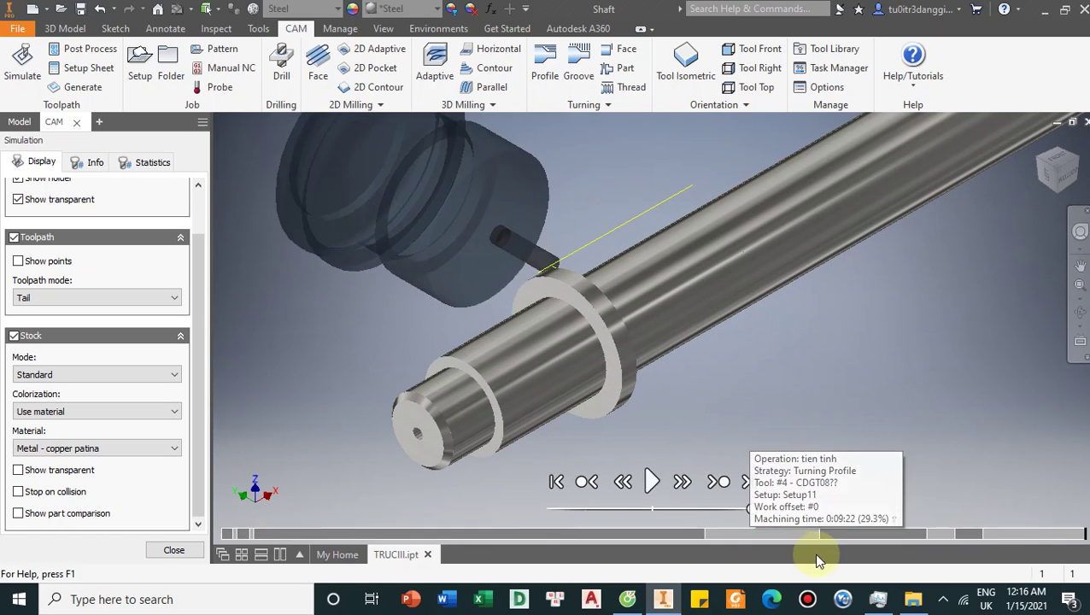
Step: Return the simulation to the hole drilling operation, inspect the drilled holes and play through to the end
click(970, 536)
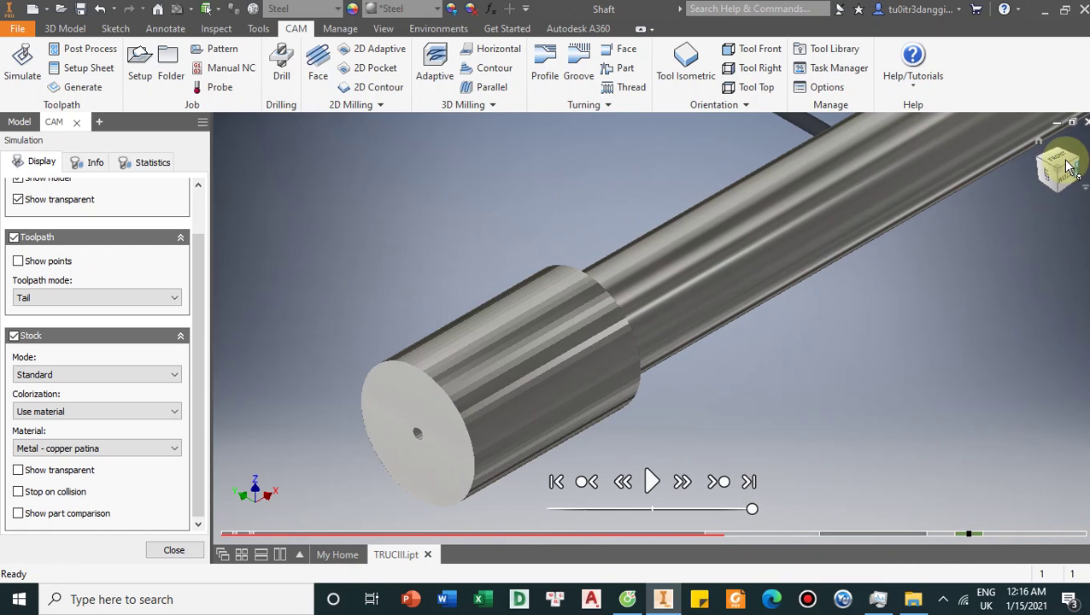
click(1065, 165)
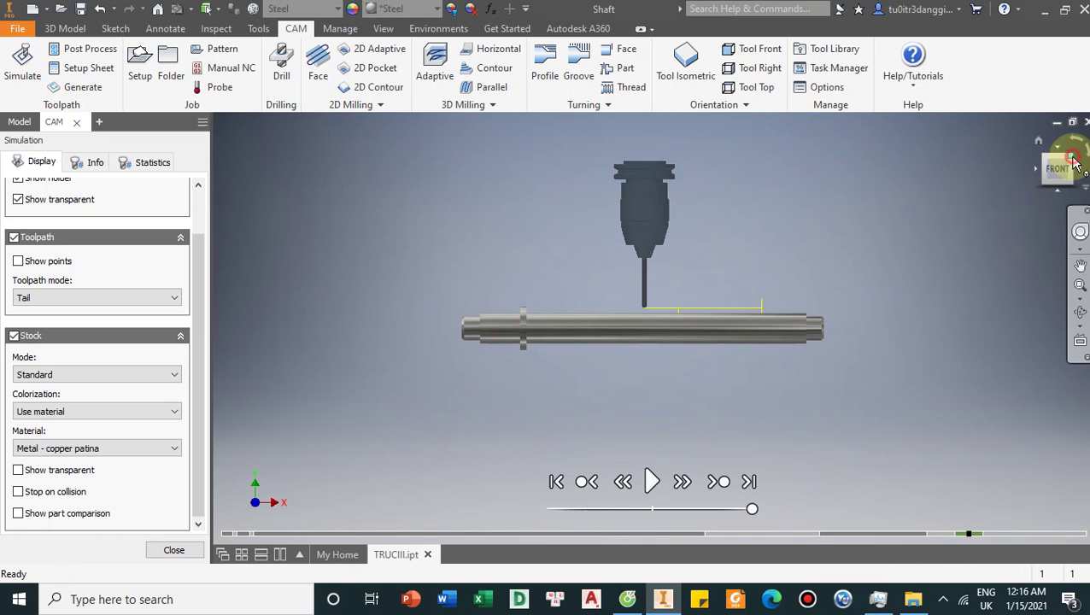
click(1074, 162)
scroll(759, 311, up, 5)
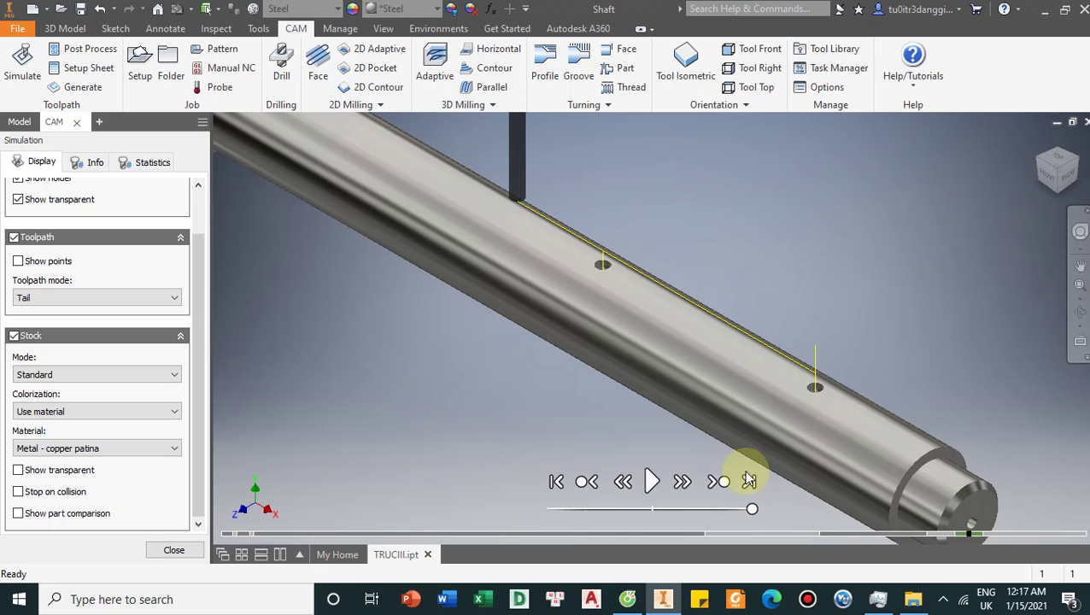
click(652, 485)
scroll(866, 449, down, 5)
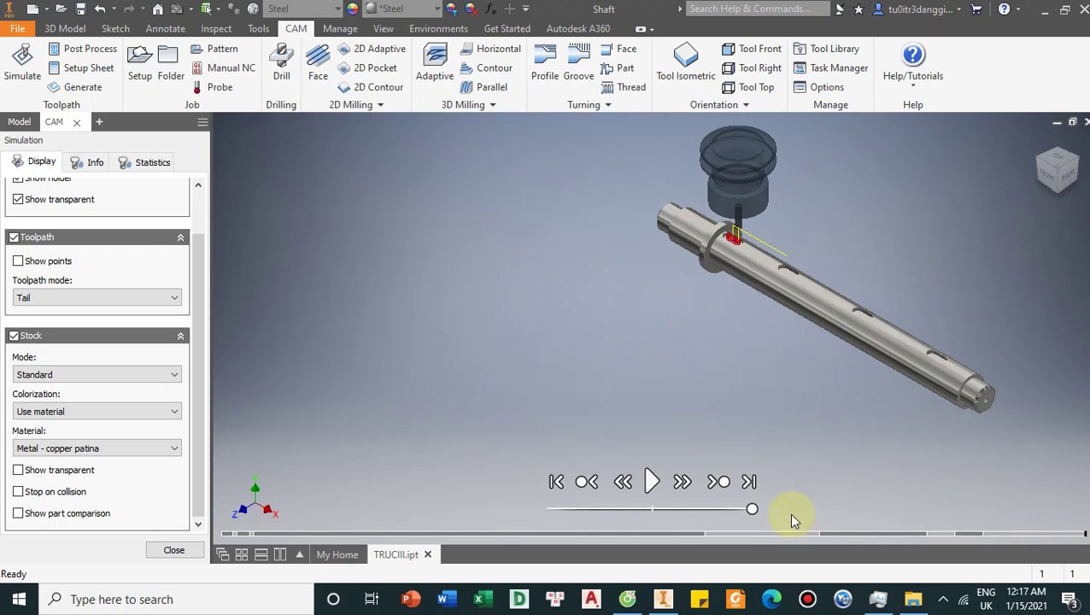
Step: Replay the simulation from the end of the finish turning at a slower speed and watch the hole drilling
click(923, 534)
click(688, 510)
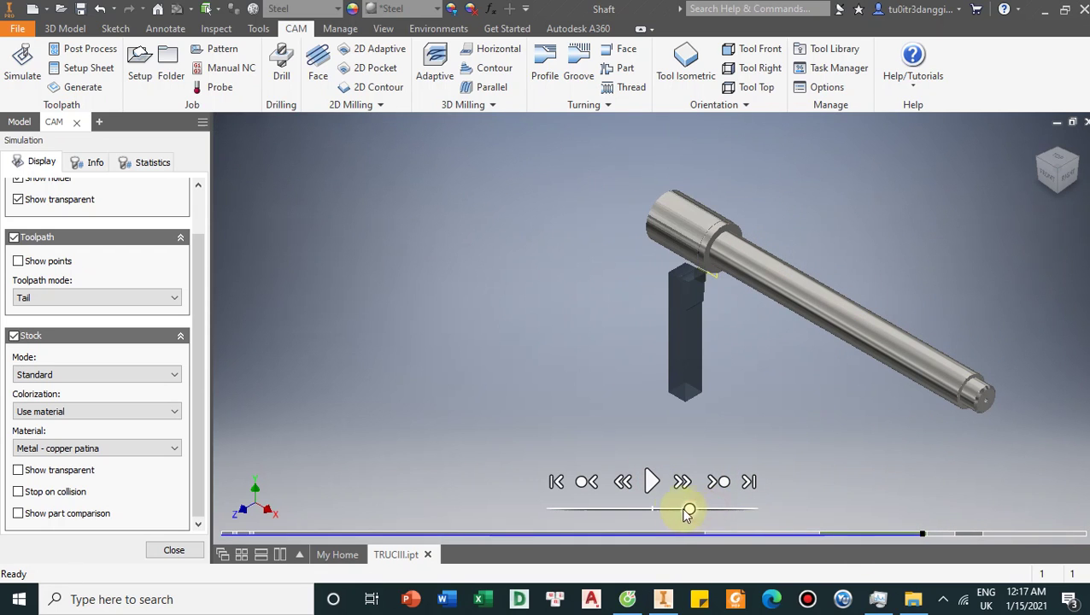
click(652, 481)
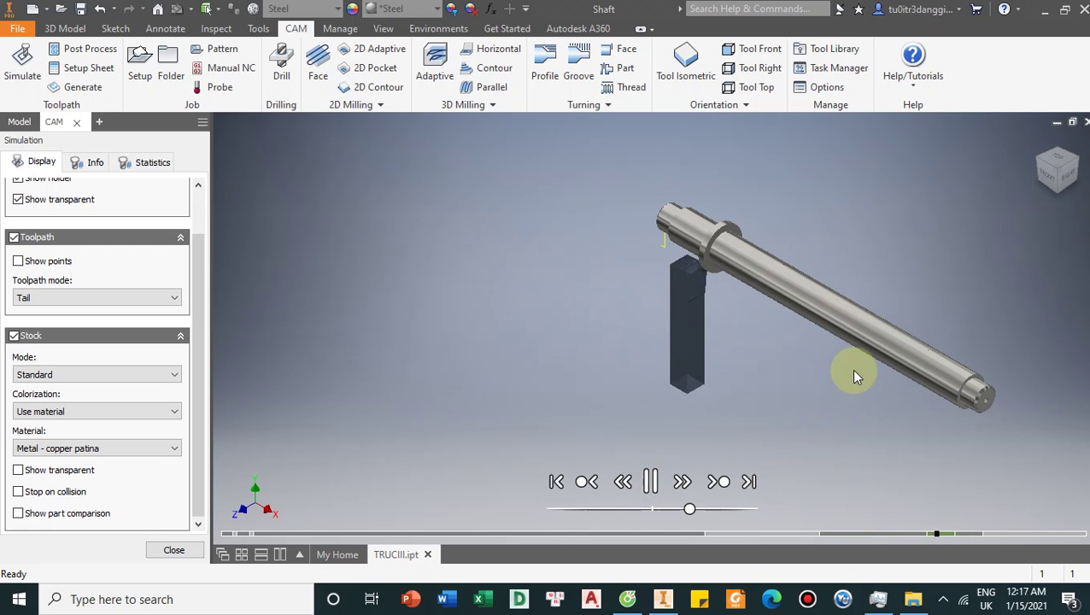
scroll(706, 246, up, 3)
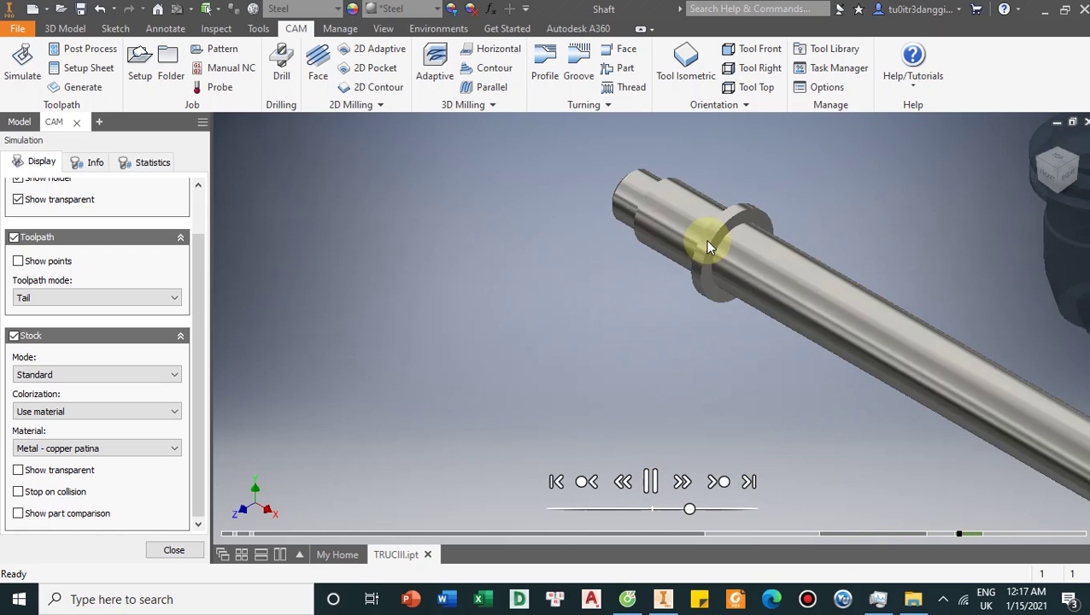
scroll(699, 244, down, 5)
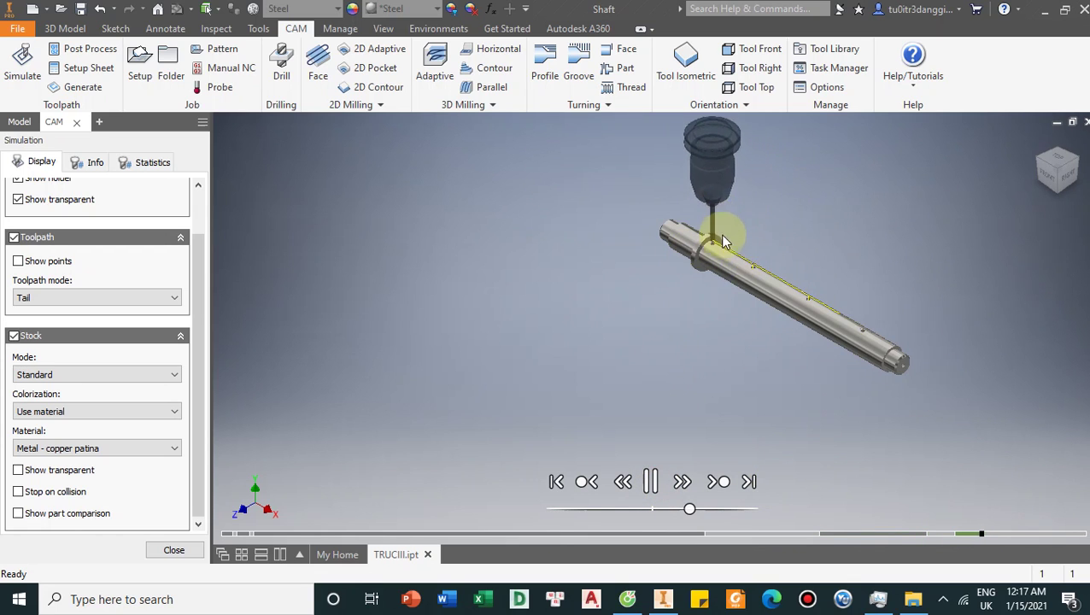
Step: Examine the keyway milling passes along the shaft up close while the simulation plays
scroll(877, 318, up, 6)
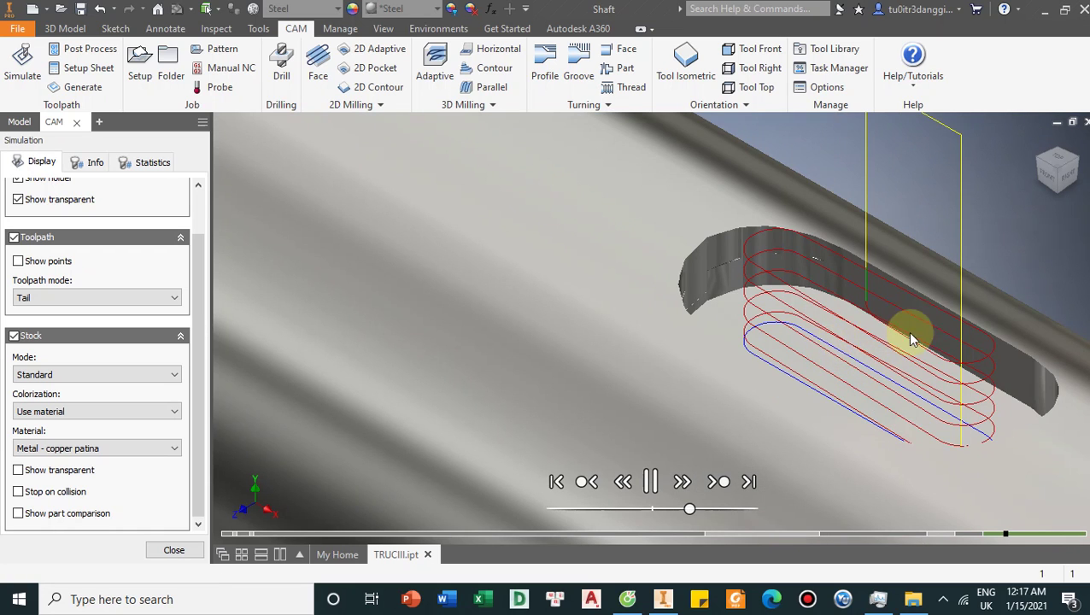
scroll(910, 339, down, 5)
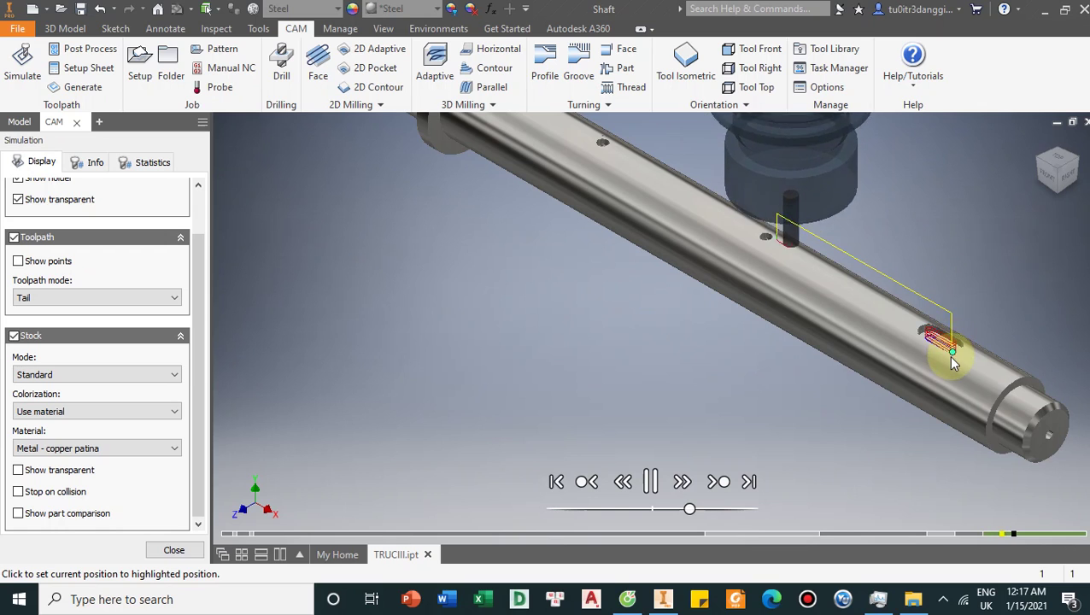
scroll(953, 376, up, 5)
scroll(953, 382, down, 5)
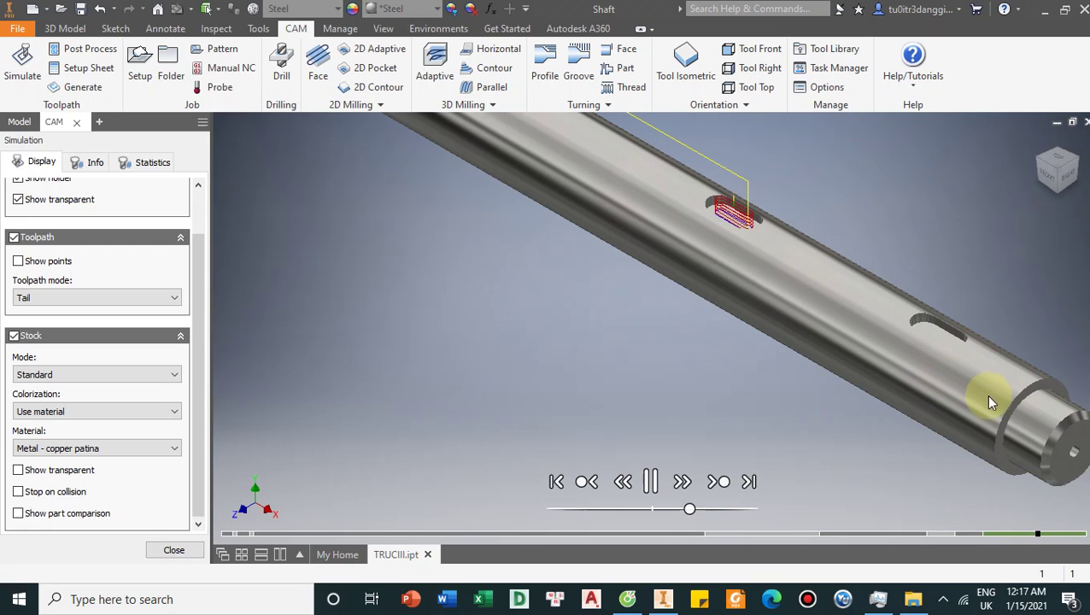
scroll(741, 392, down, 5)
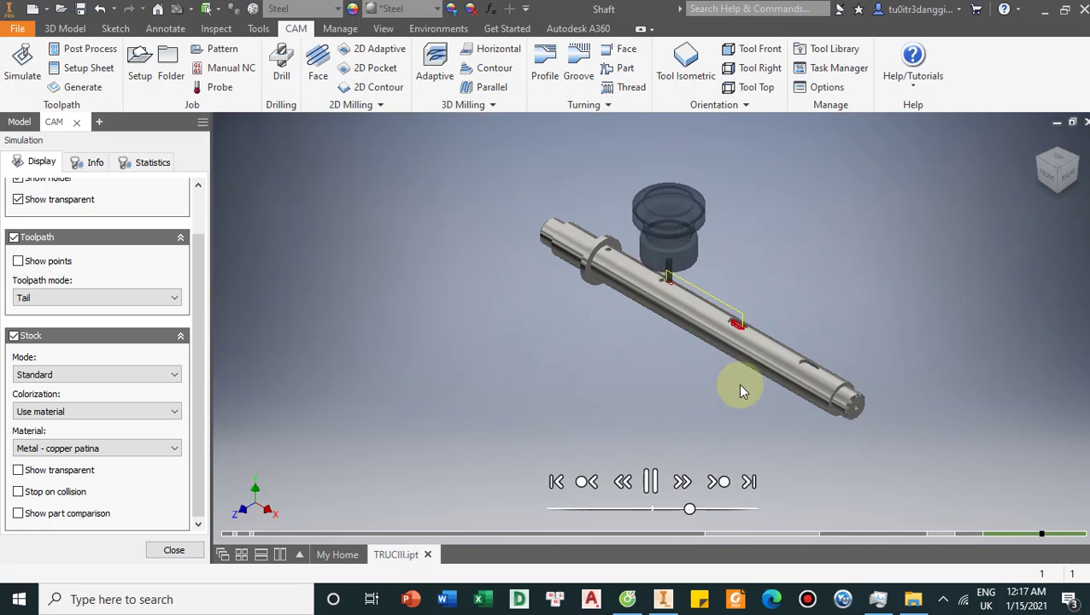
Step: Make the simulated stock transparent and inspect a milled keyway up close
click(19, 473)
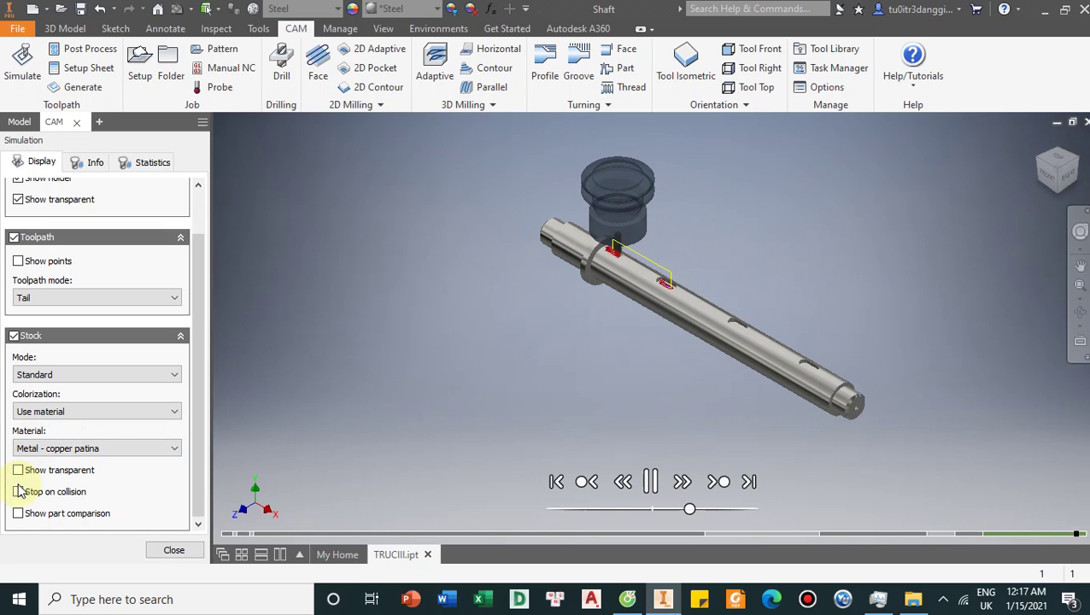
click(17, 470)
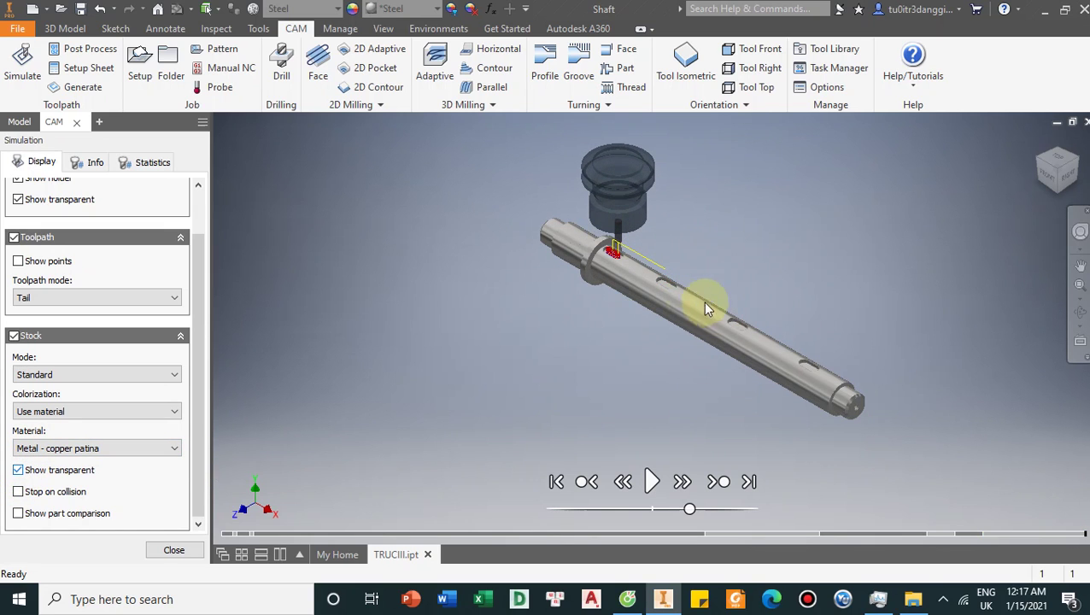
scroll(664, 282, up, 5)
scroll(663, 282, up, 5)
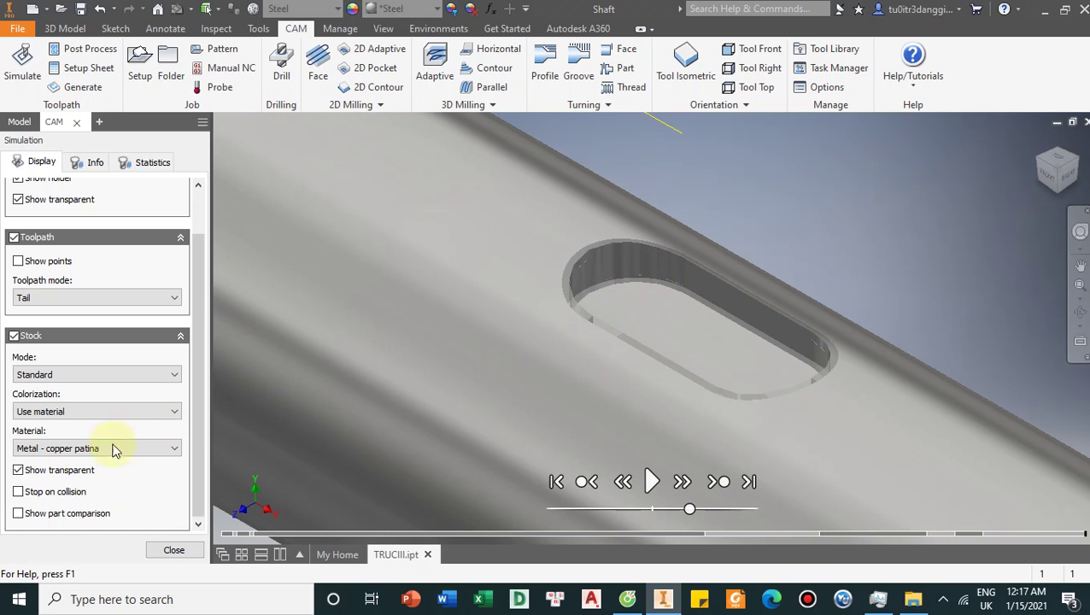
Step: Turn the stock's transparency off and back on to compare how the milled keyway looks, and examine it beside the shaft collar
click(18, 471)
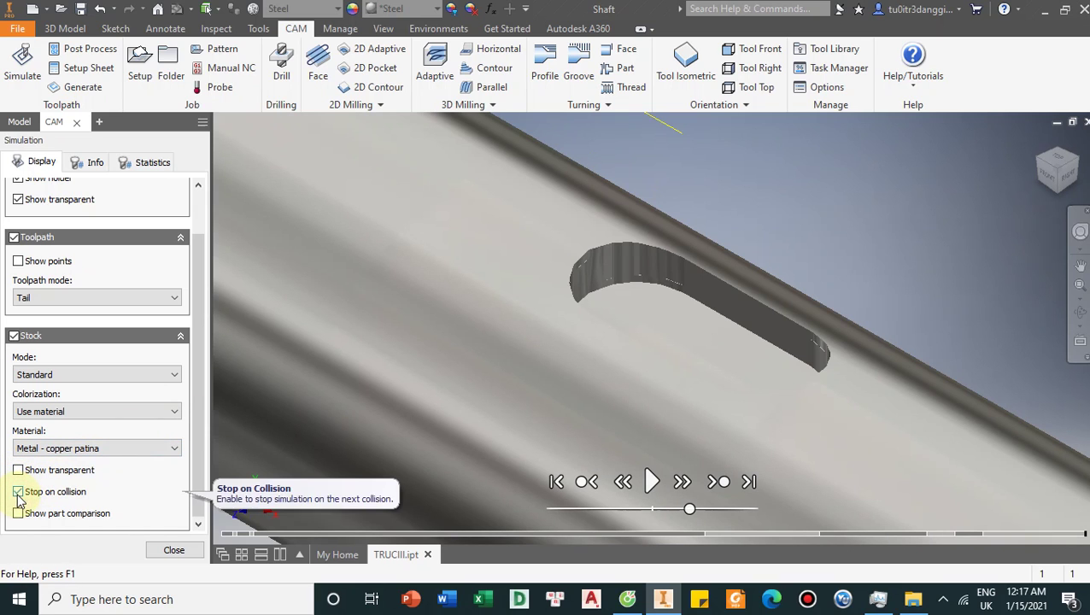
click(18, 493)
click(18, 470)
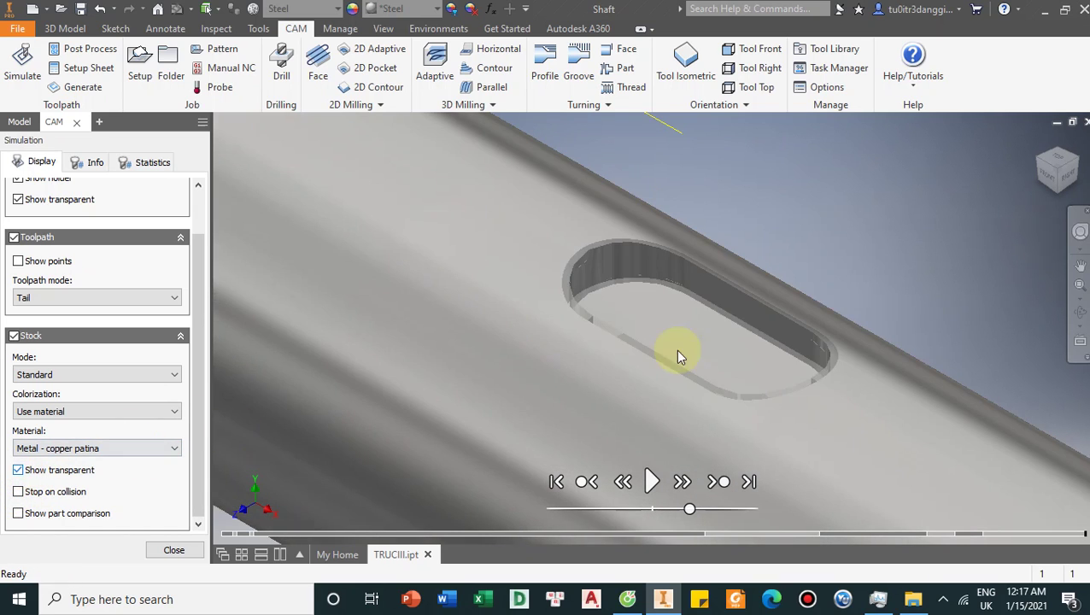
scroll(922, 260, down, 8)
scroll(708, 155, up, 6)
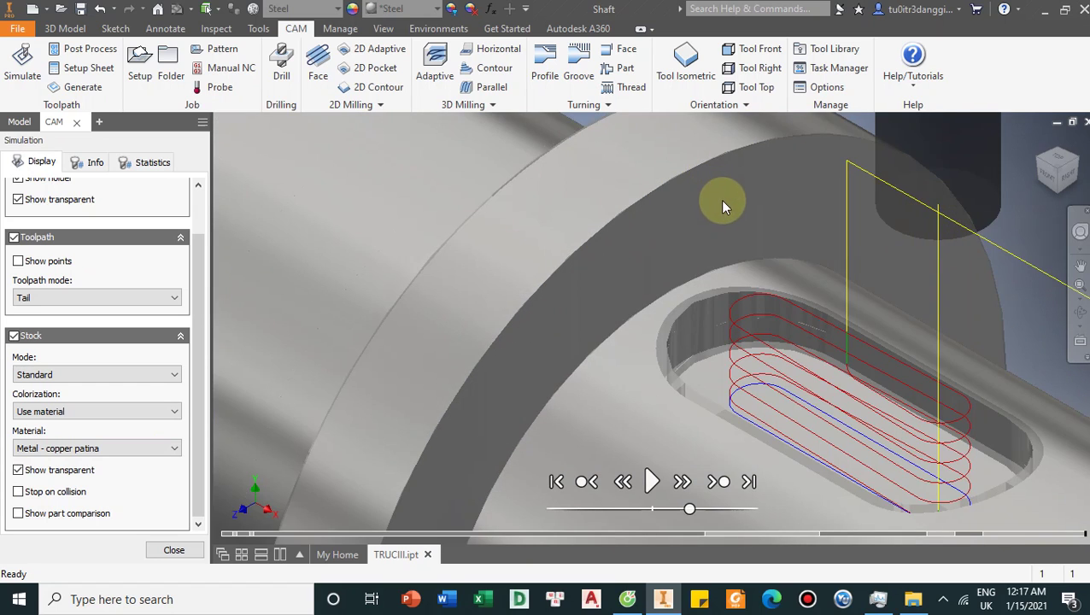
scroll(863, 188, down, 5)
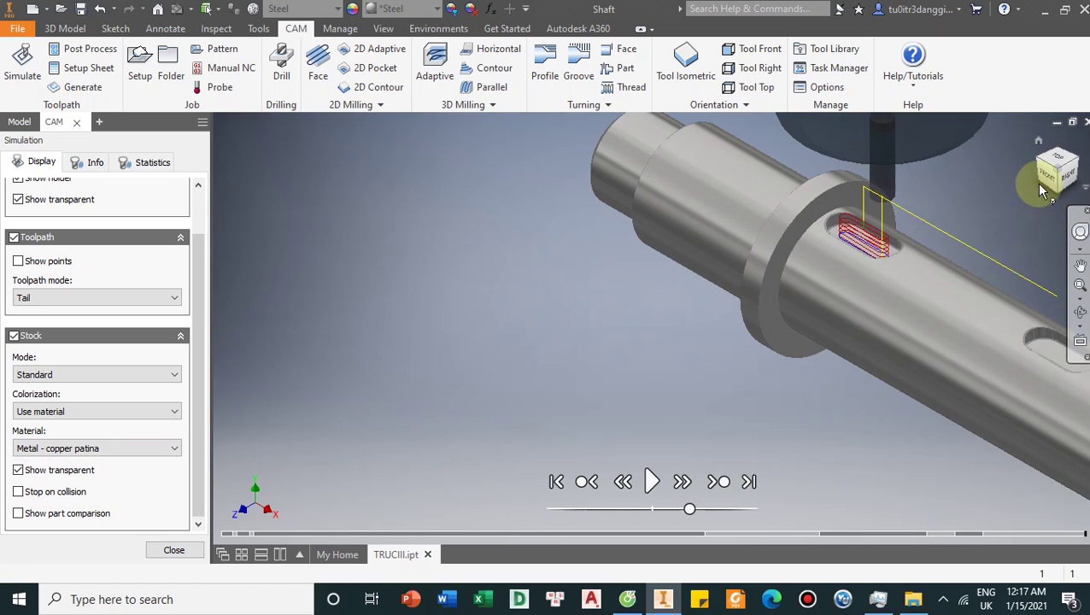
Step: Set the simulated stock's material to Steel and enable stopping the simulation on collision
click(157, 450)
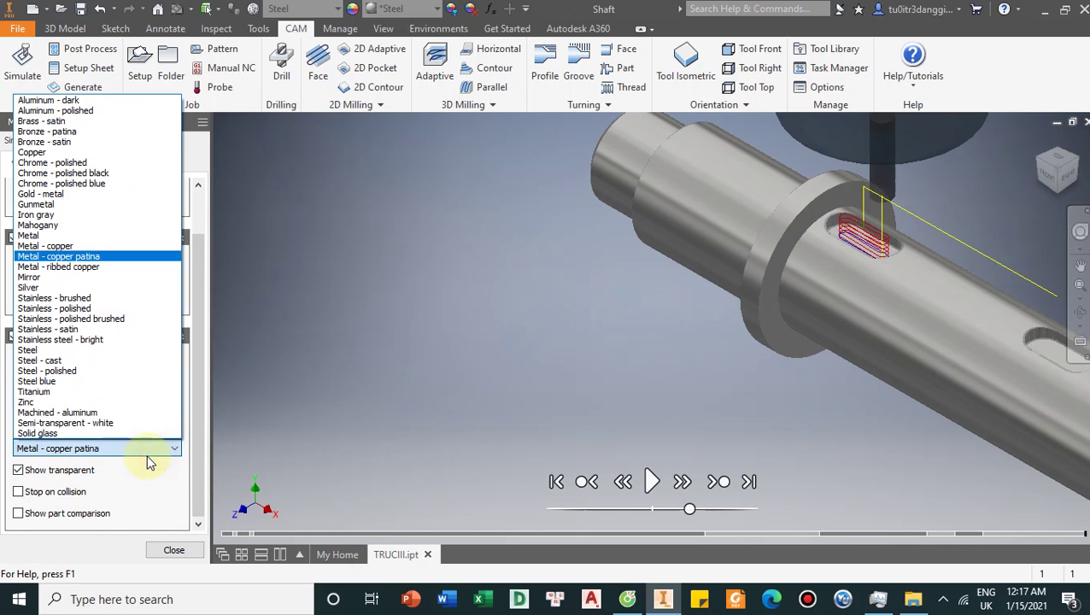
click(47, 350)
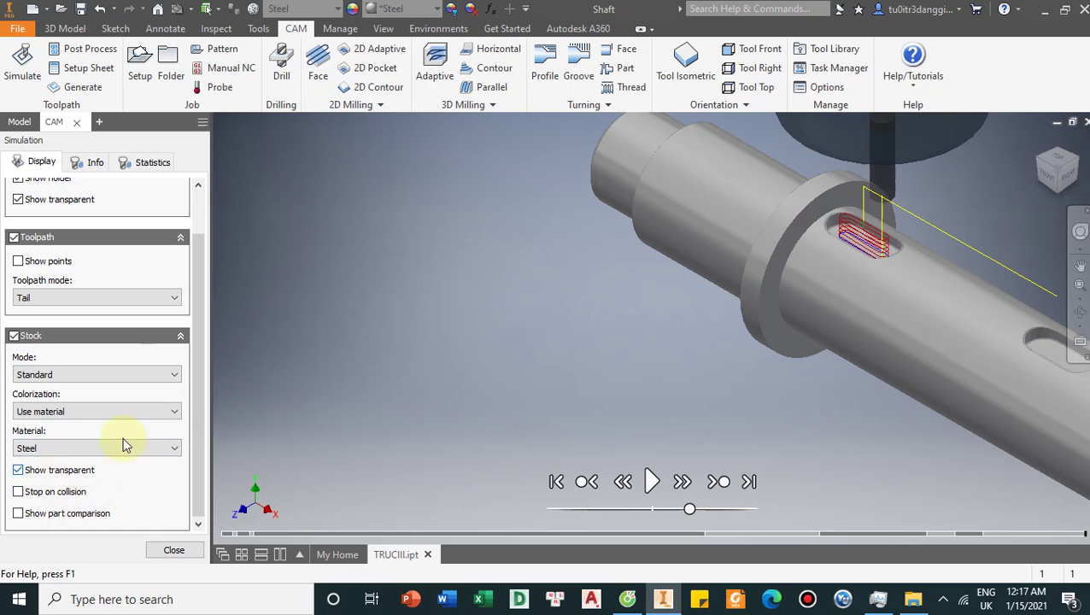
click(18, 492)
Step: Inspect the shaft's drilled end and its nearby keyways up close and enable the part comparison on the stock
scroll(664, 220, down, 5)
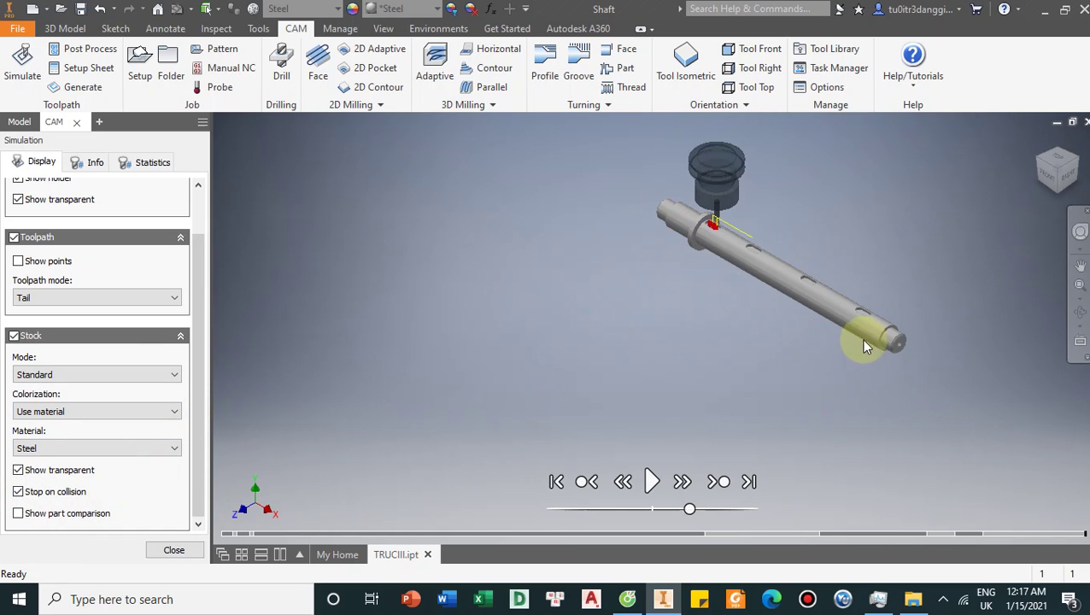
scroll(864, 344, up, 5)
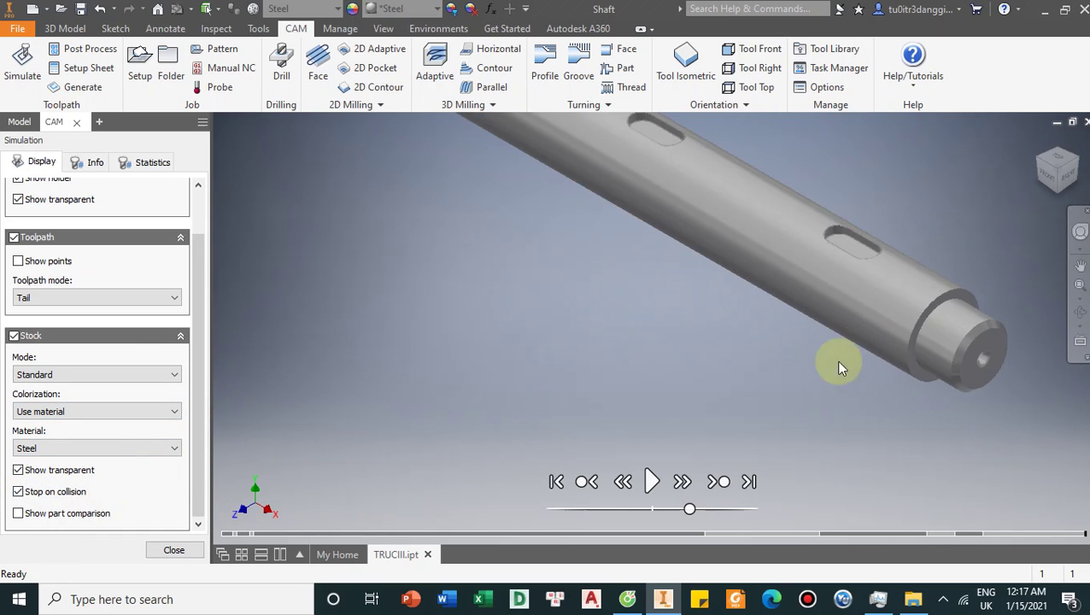
click(18, 513)
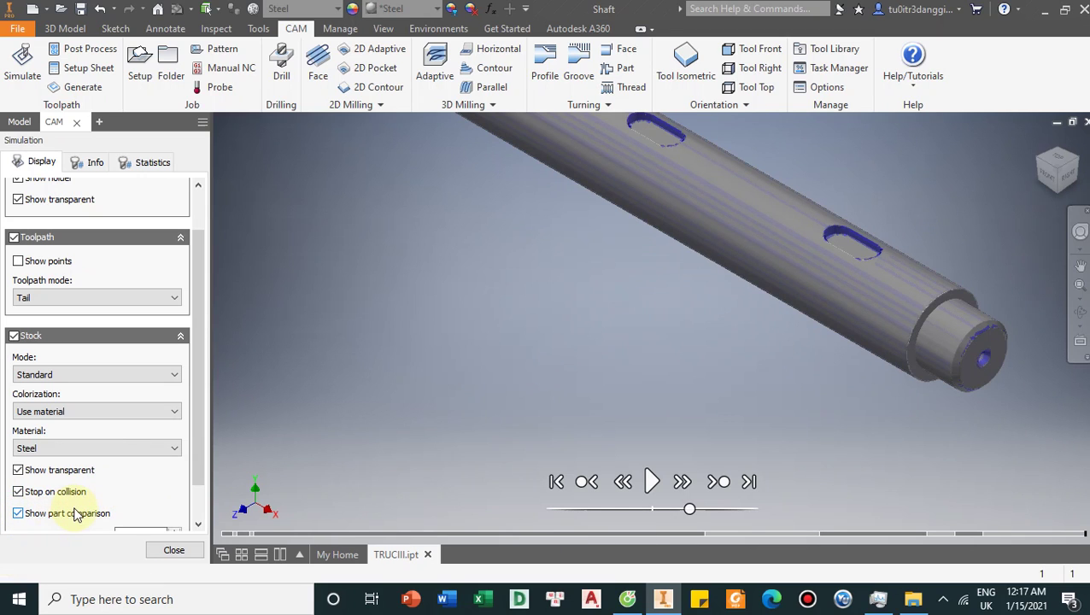